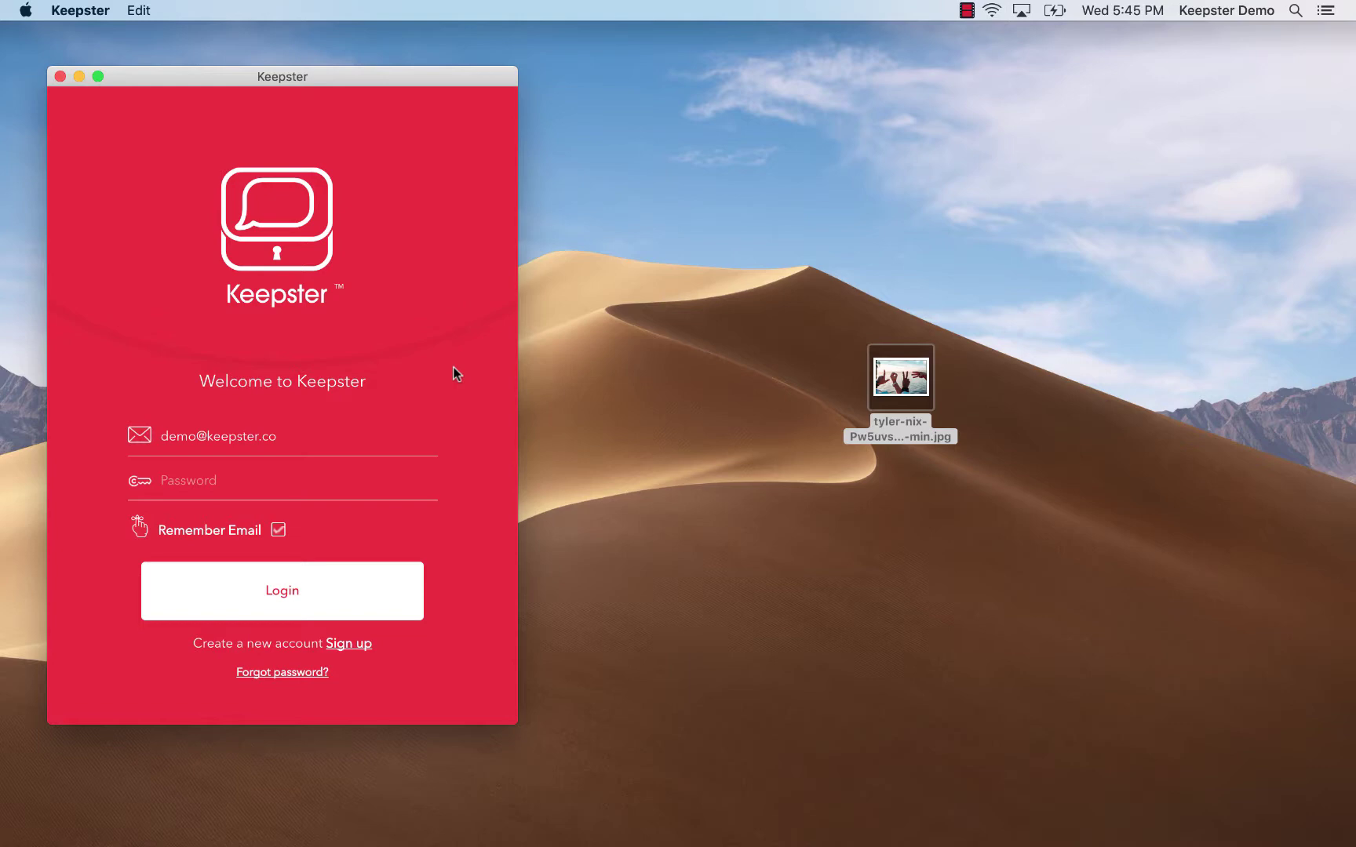
# Sign in to the demo account by entering its password
pyautogui.click(382, 479)
pyautogui.write('123456789')
pyautogui.press('Return')
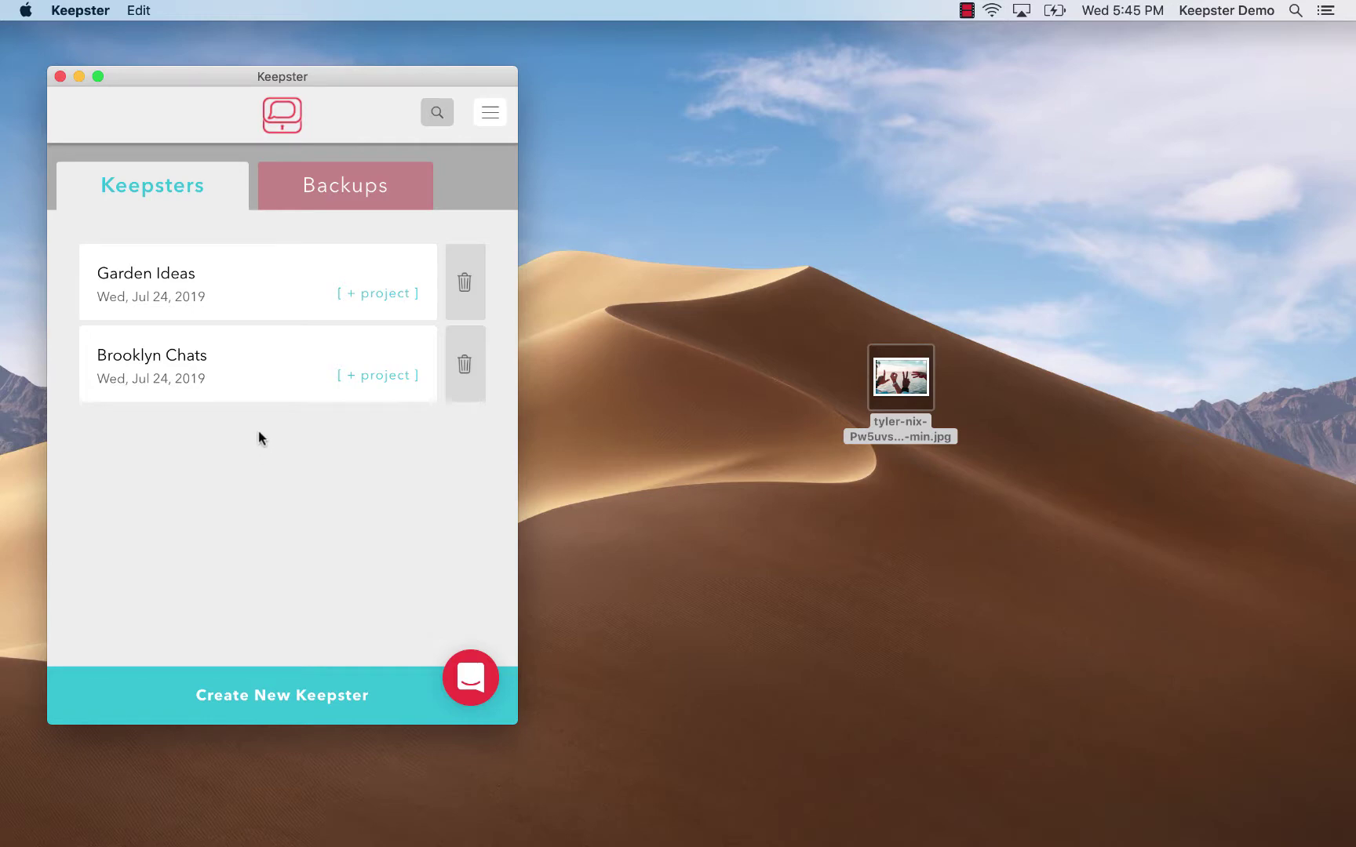
# Browse Brooklyn Chats' details and messages, then reopen it on its empty My Projects page
pyautogui.click(255, 392)
pyautogui.click(247, 188)
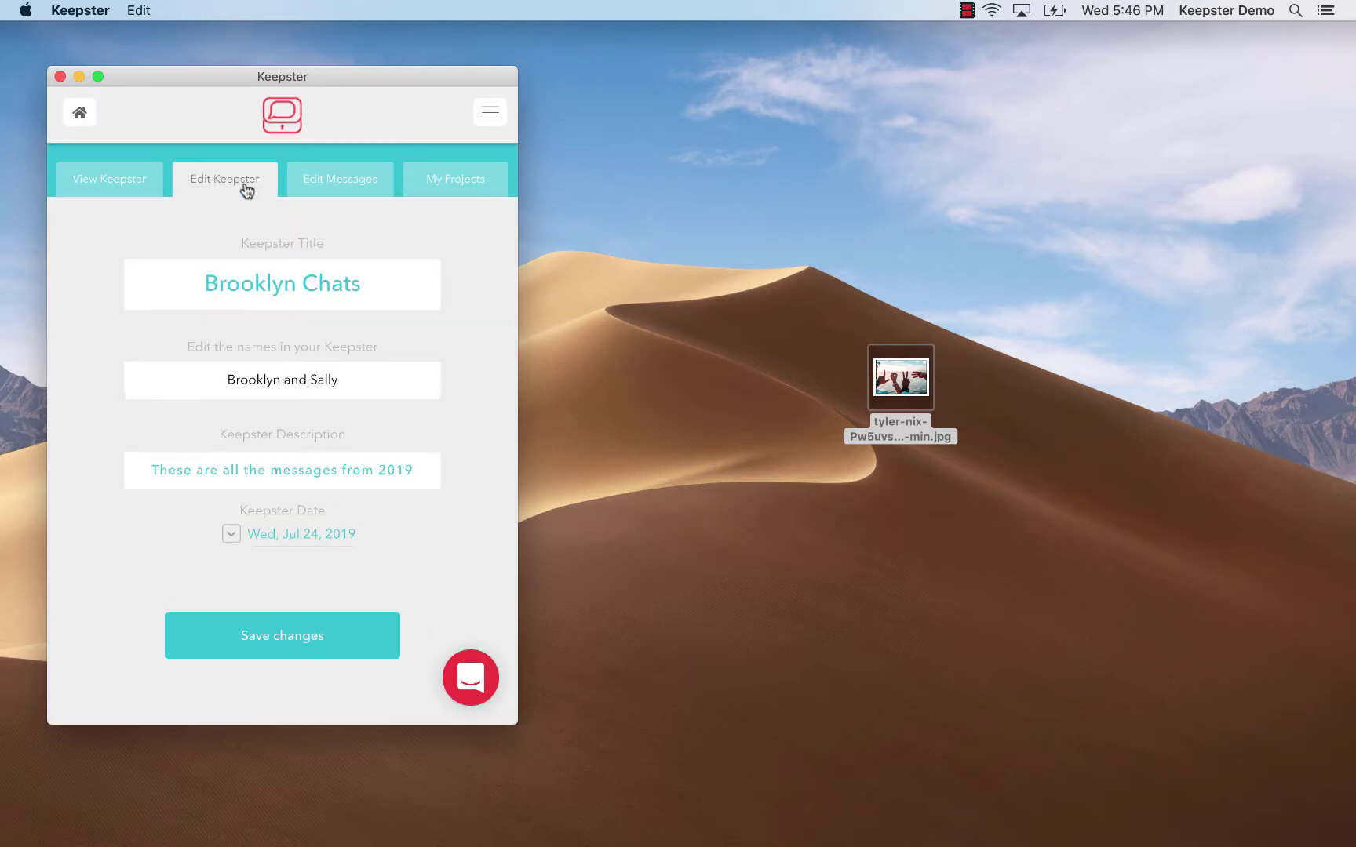
pyautogui.click(330, 181)
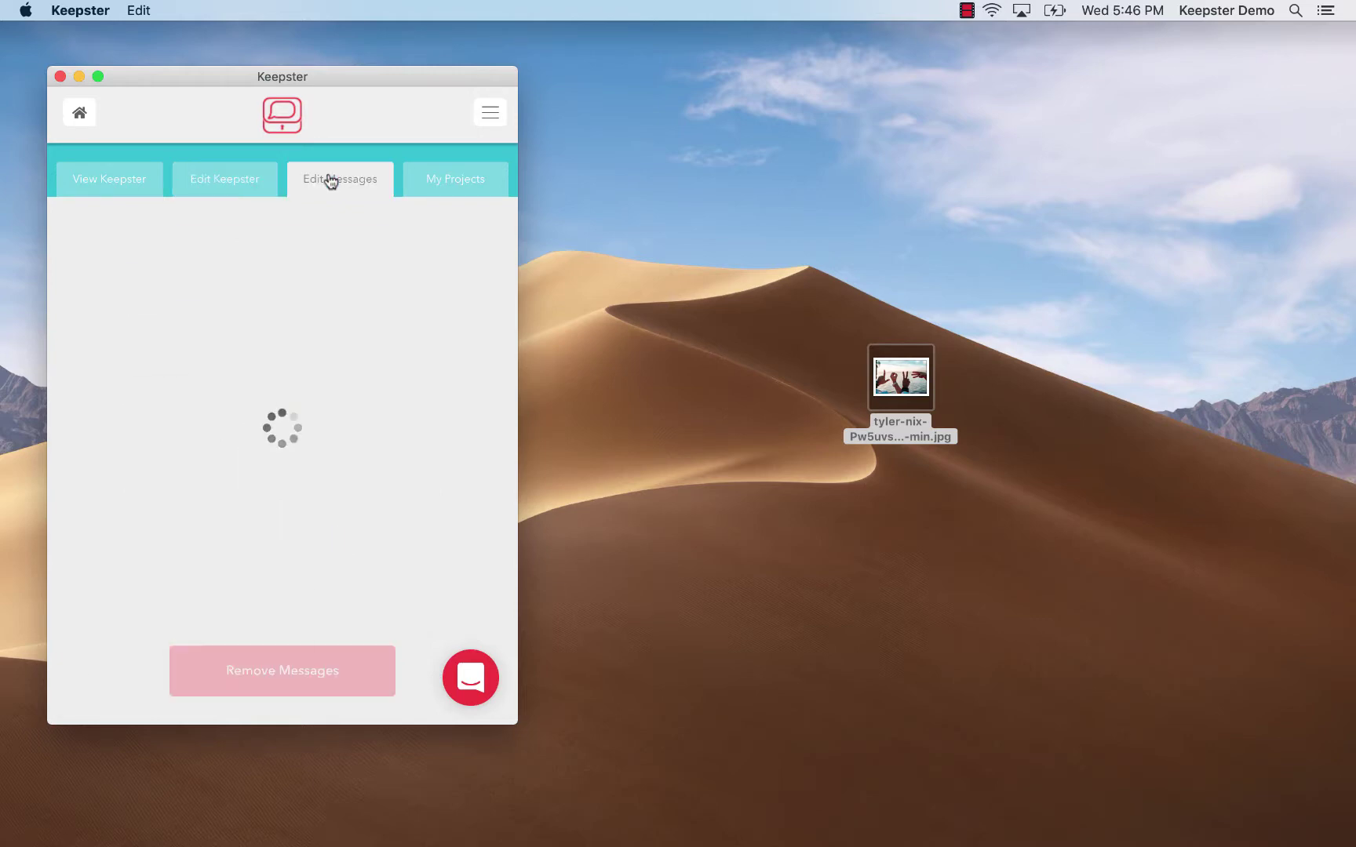
pyautogui.click(243, 189)
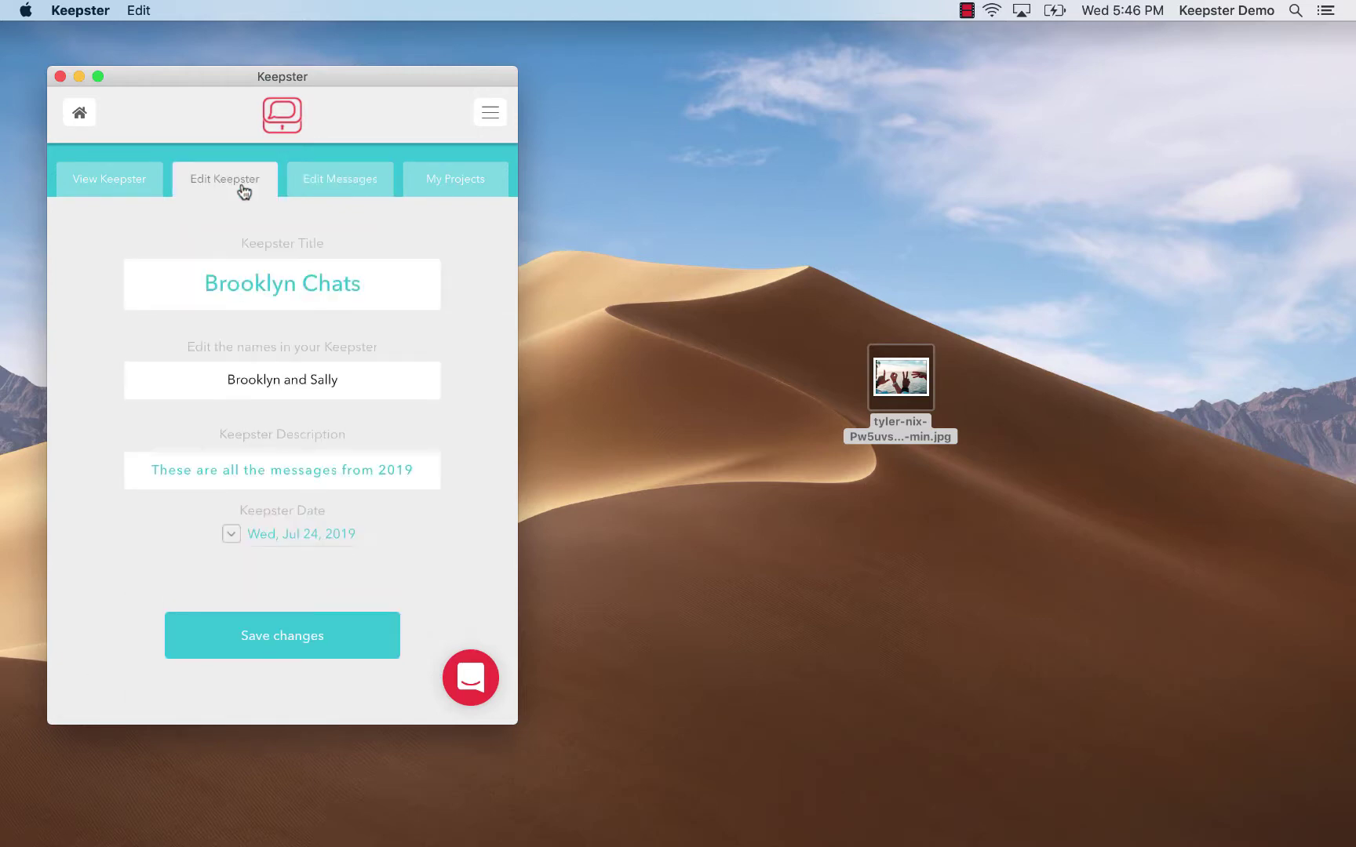
pyautogui.click(66, 116)
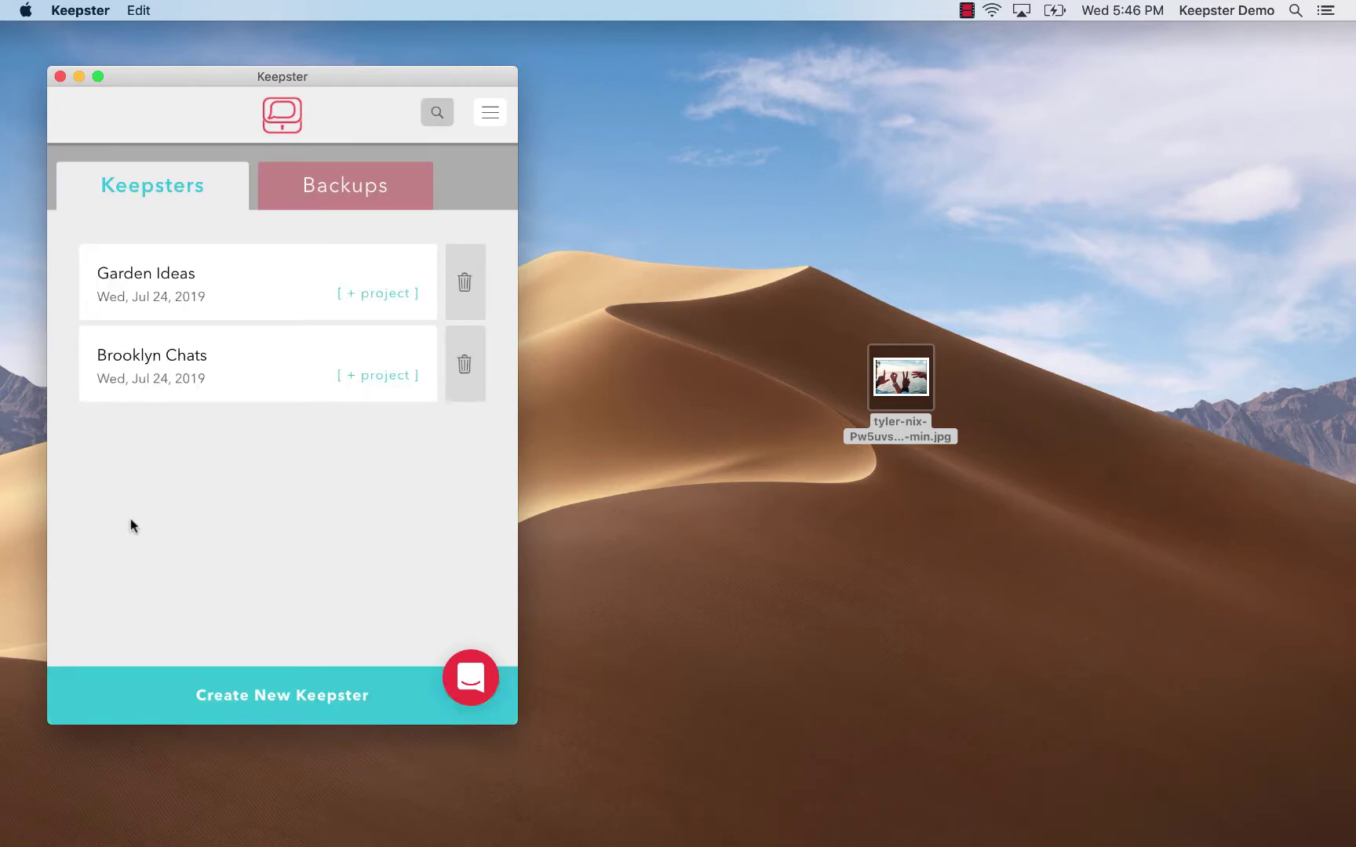
pyautogui.click(244, 374)
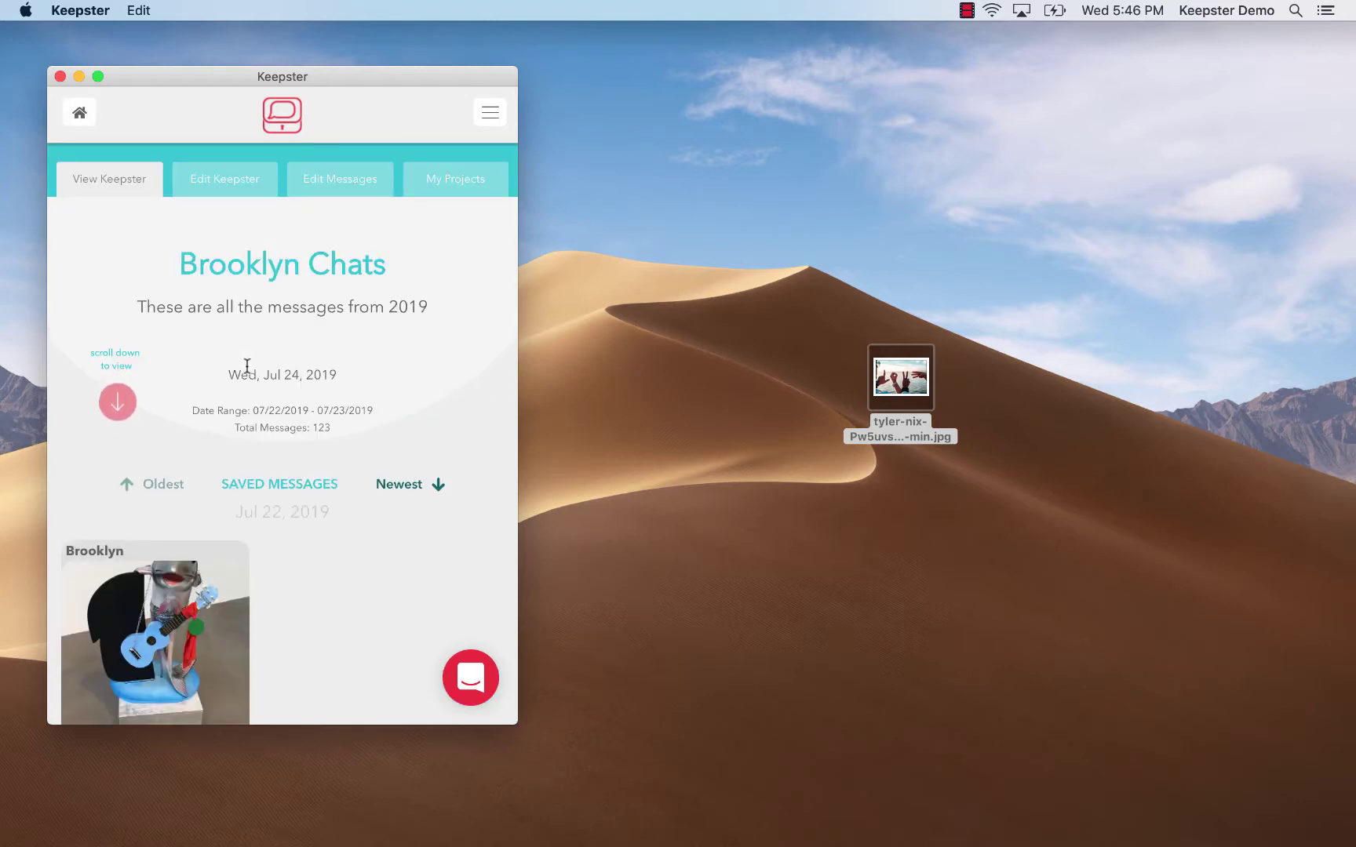
pyautogui.click(424, 177)
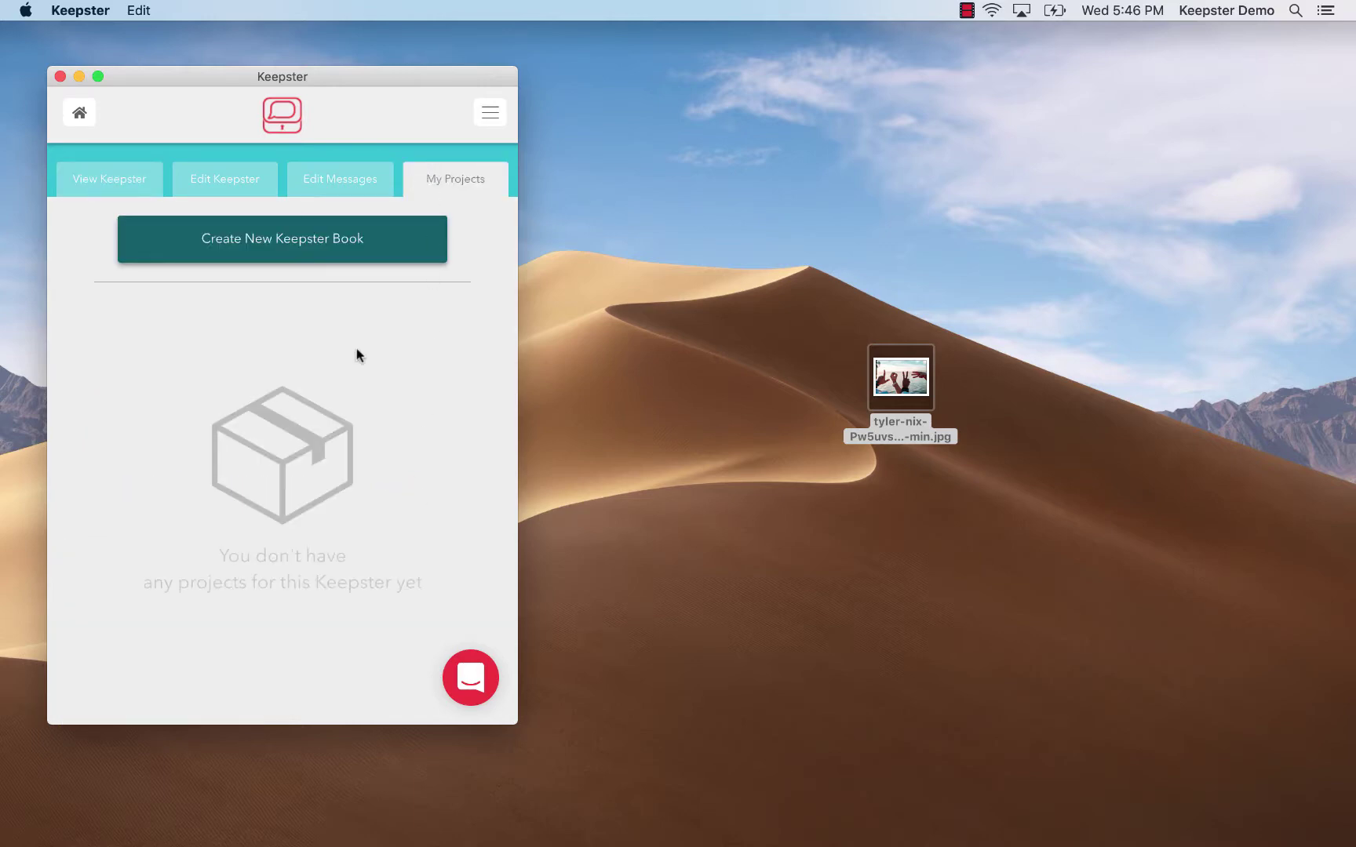
# Create a new Keepster book with a yellow cover and the Text + Picture cover layout
pyautogui.click(317, 247)
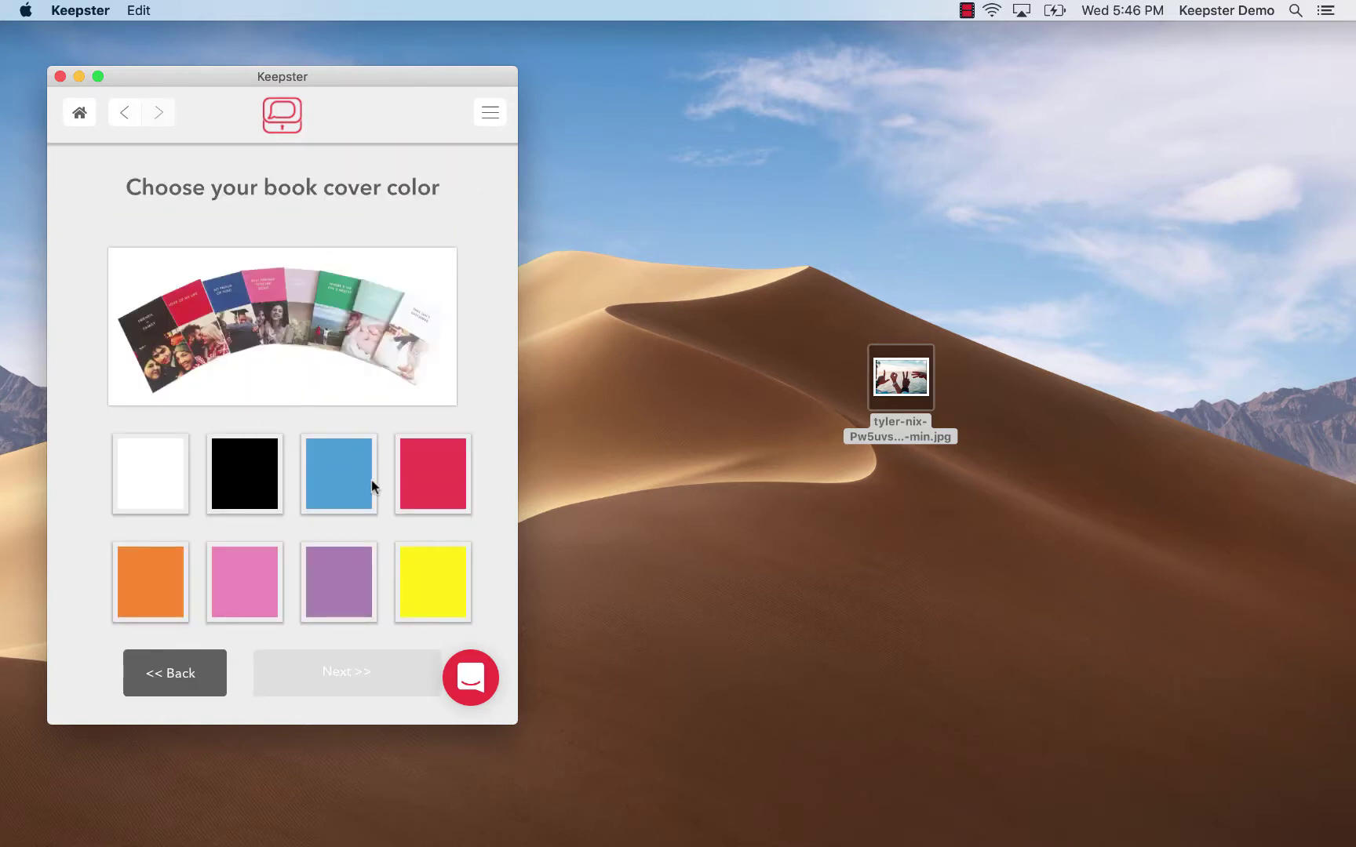
pyautogui.click(409, 585)
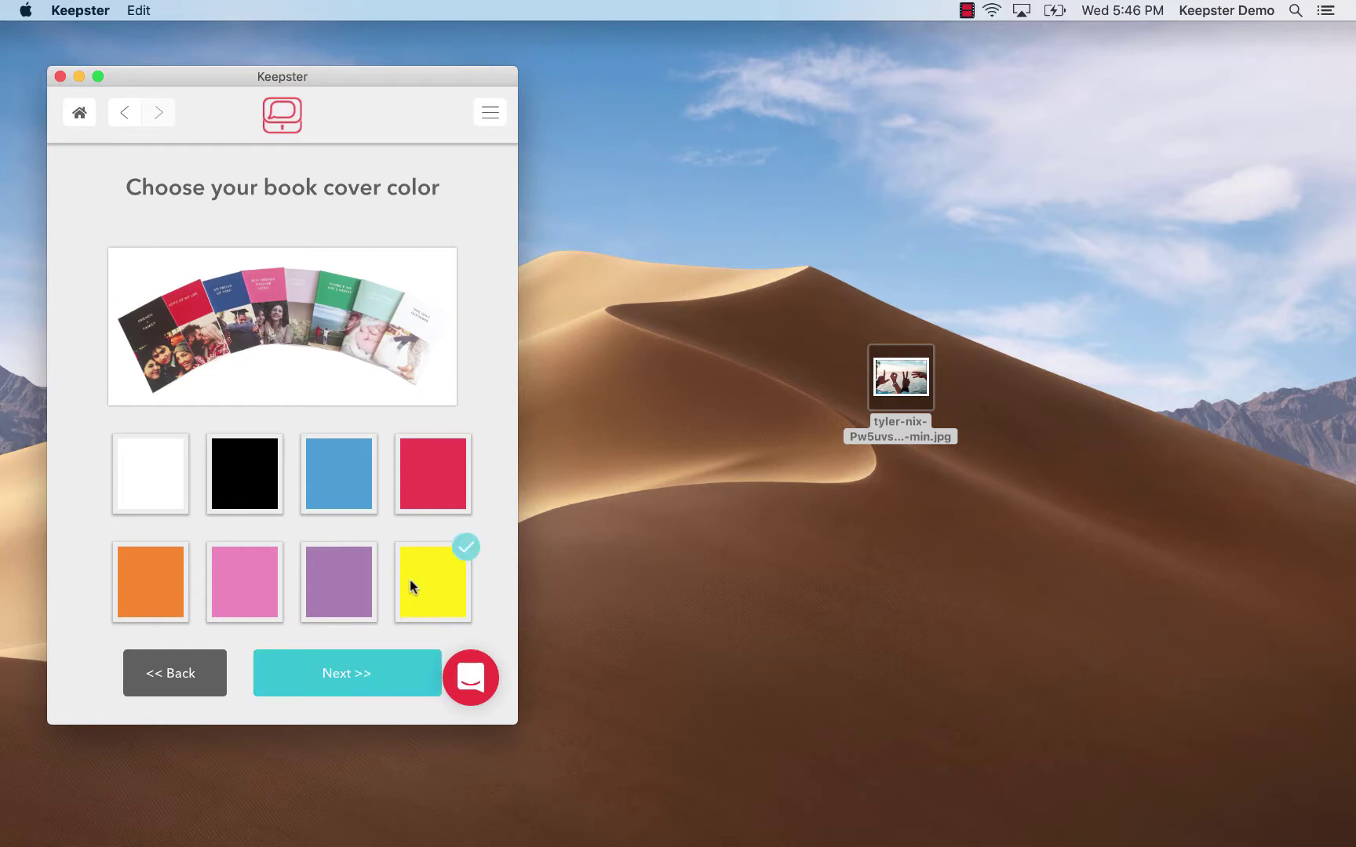
pyautogui.click(385, 667)
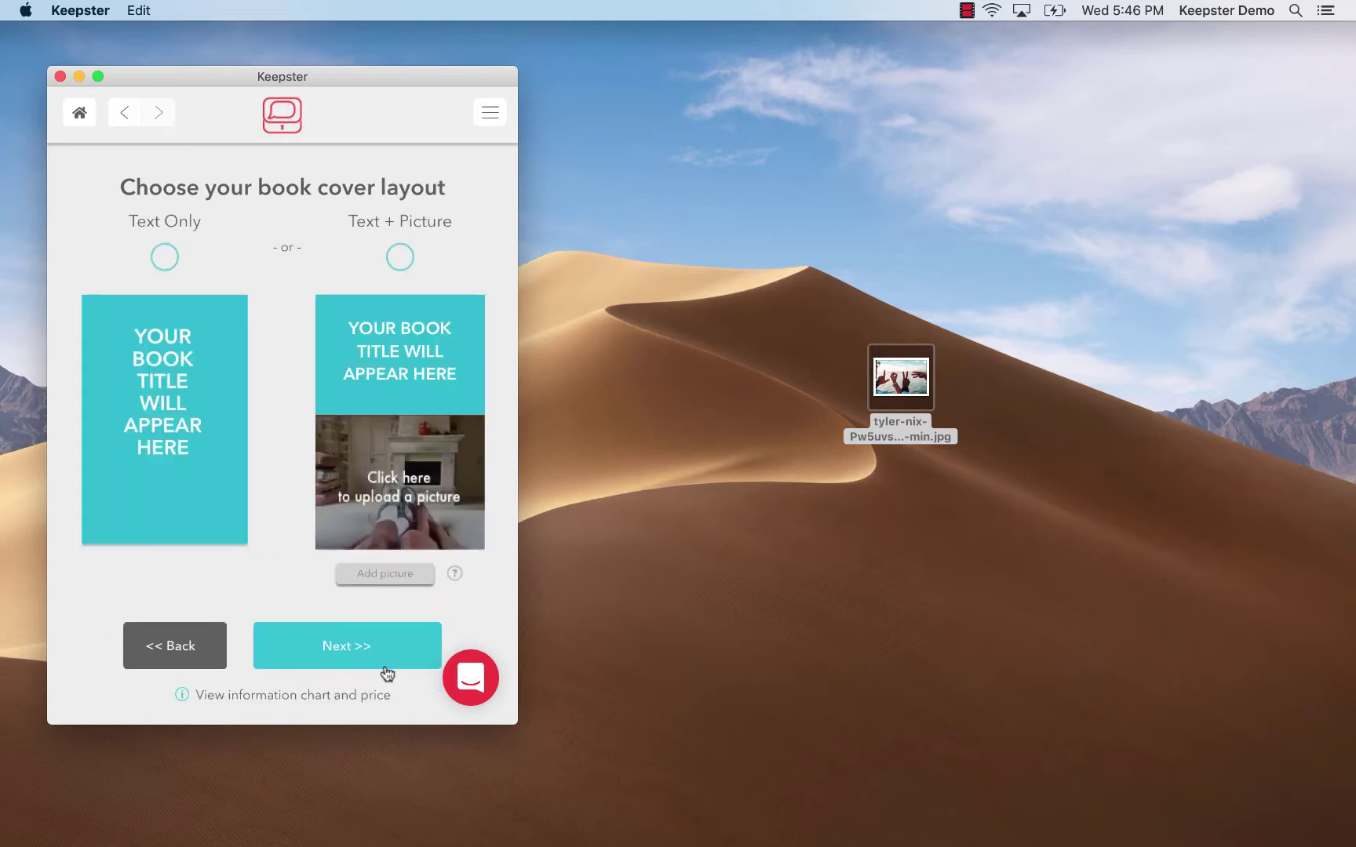
pyautogui.click(164, 258)
pyautogui.click(408, 251)
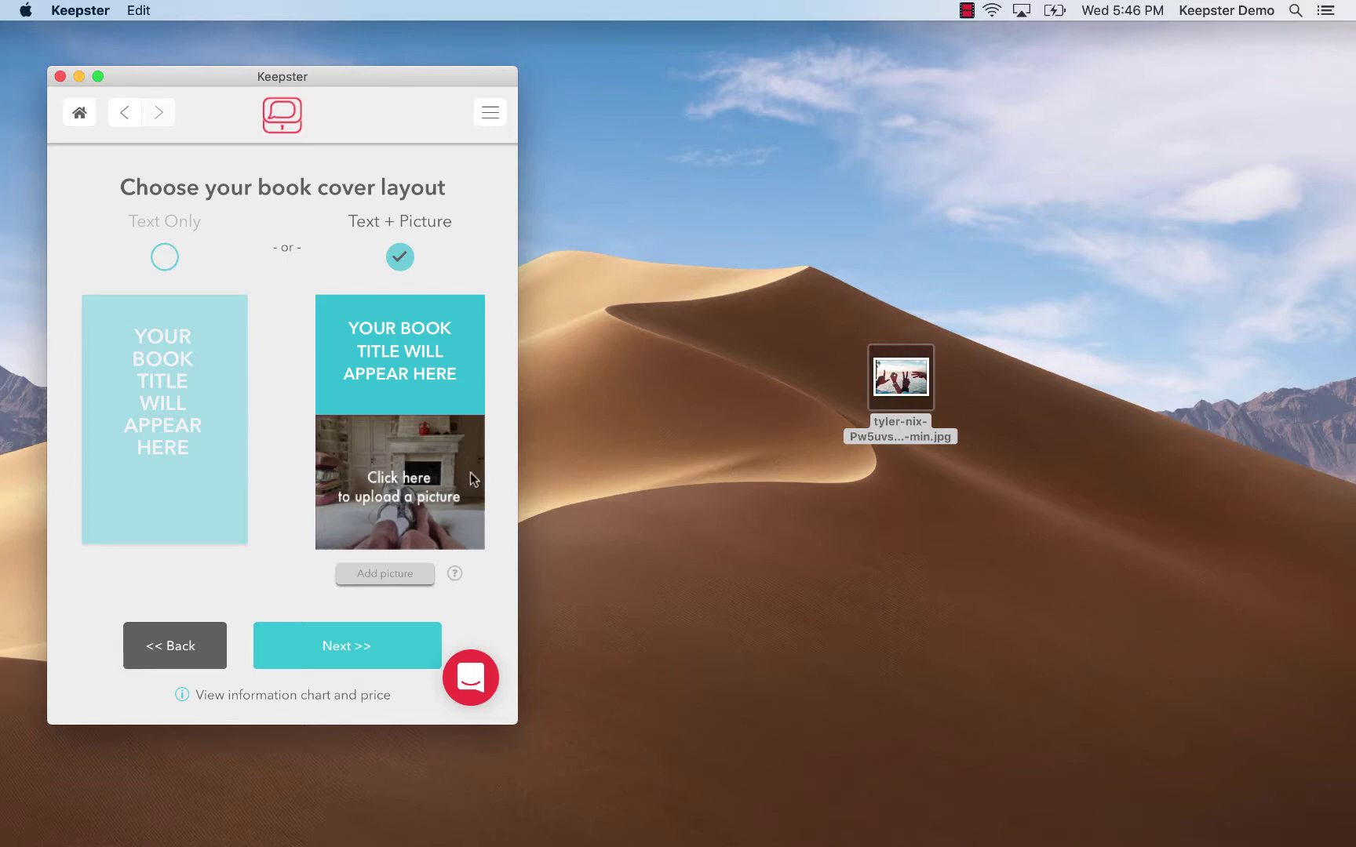
pyautogui.moveTo(383, 577)
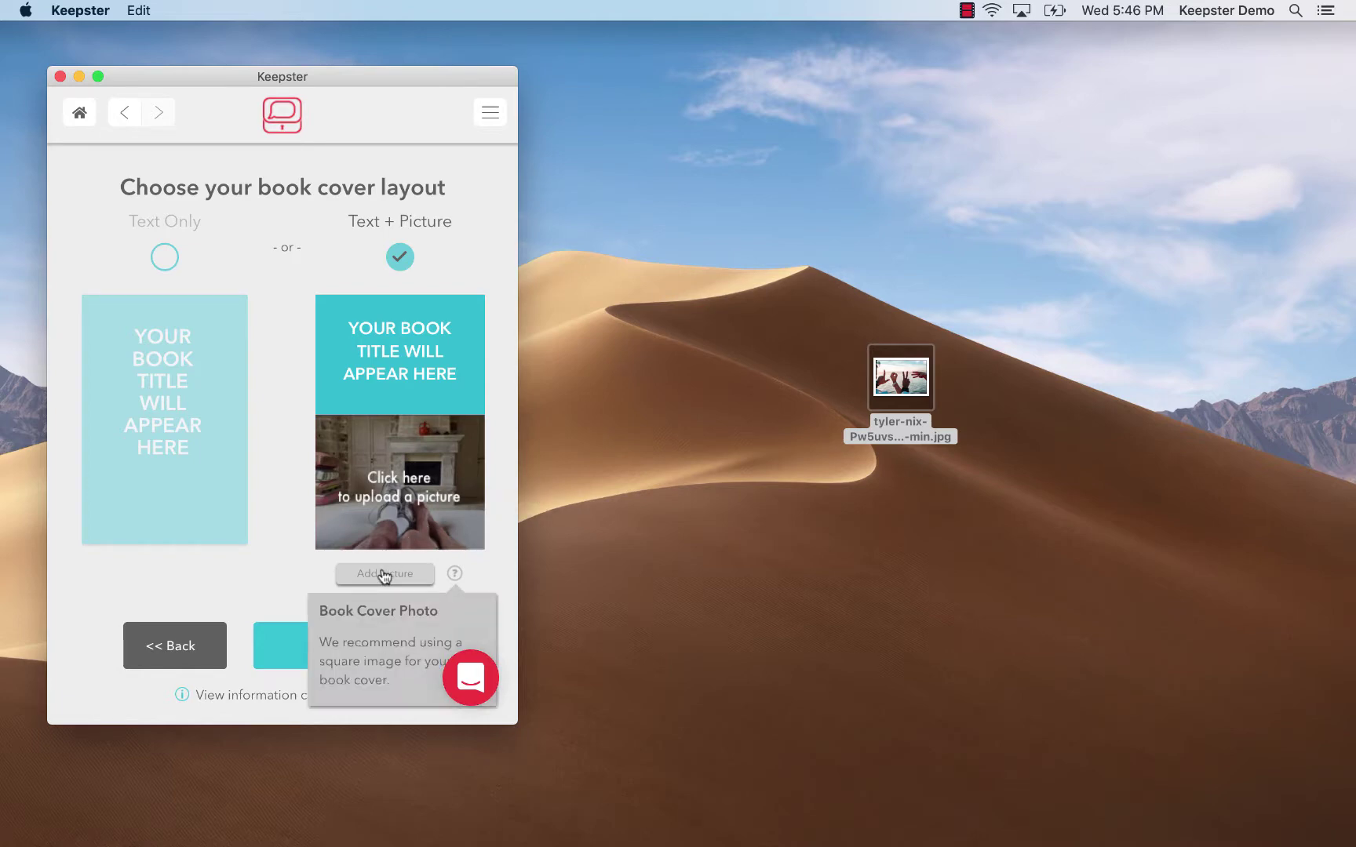
# Put the desktop tyler-nix hands photo on the Text + Picture cover
pyautogui.click(384, 575)
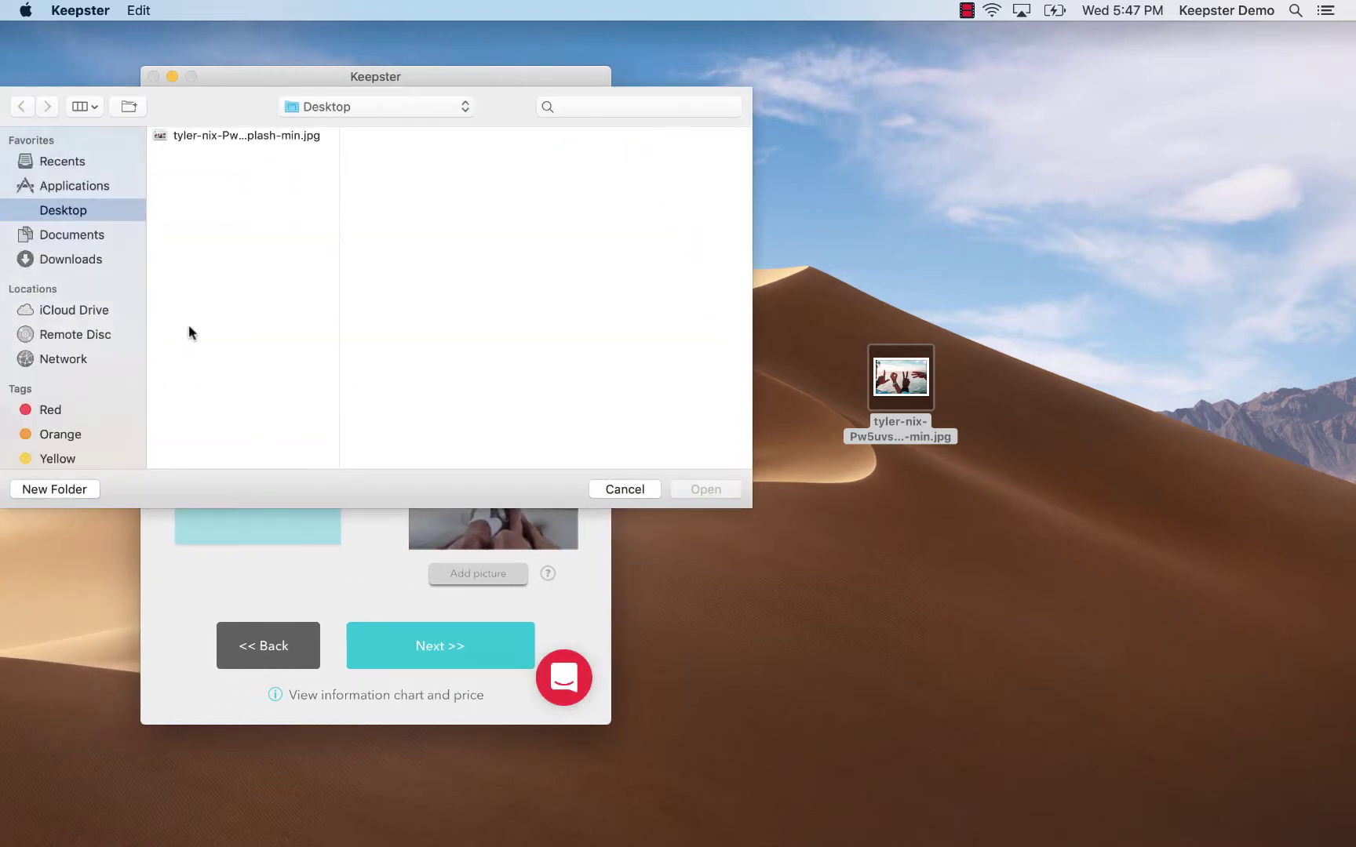
pyautogui.doubleClick(220, 139)
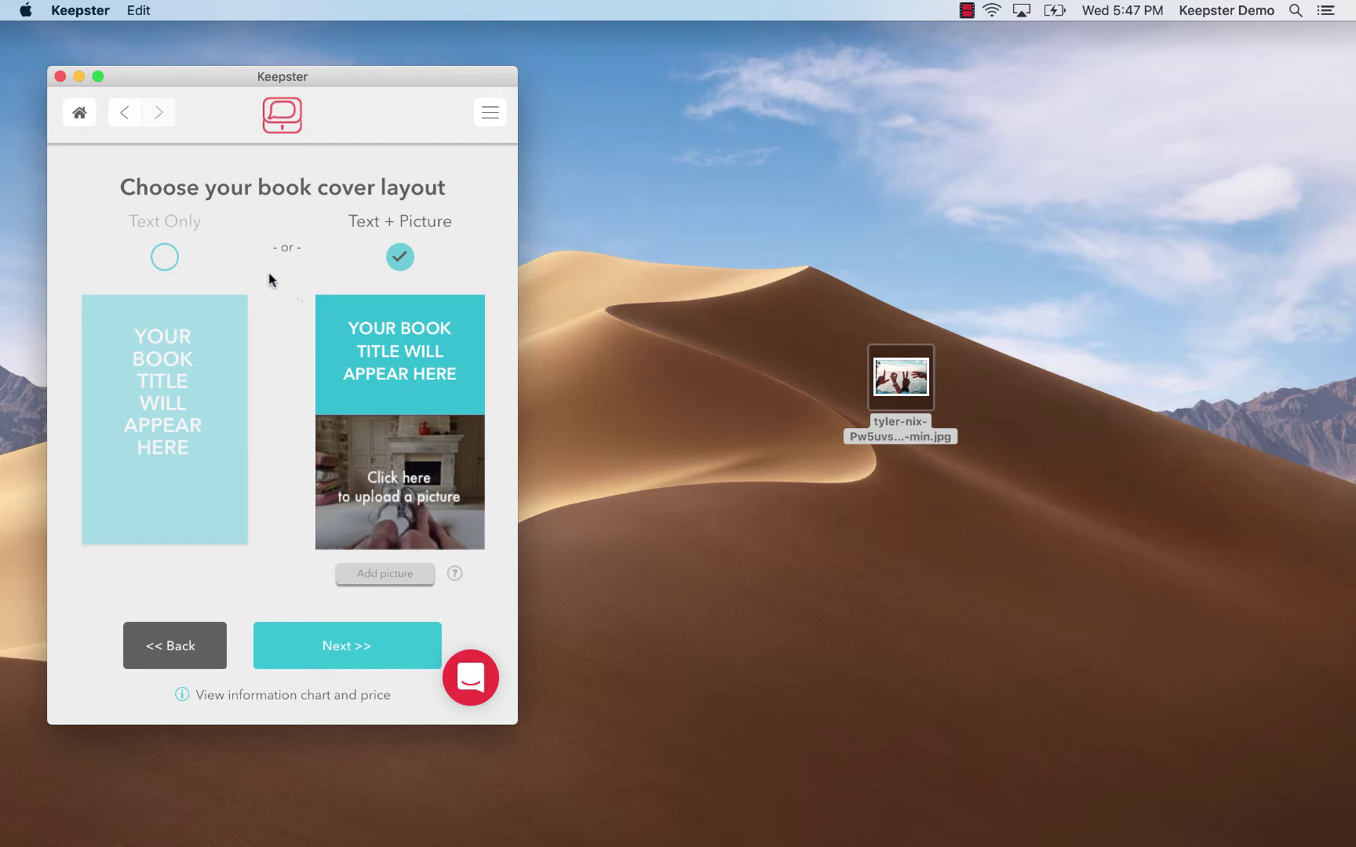
pyautogui.click(170, 257)
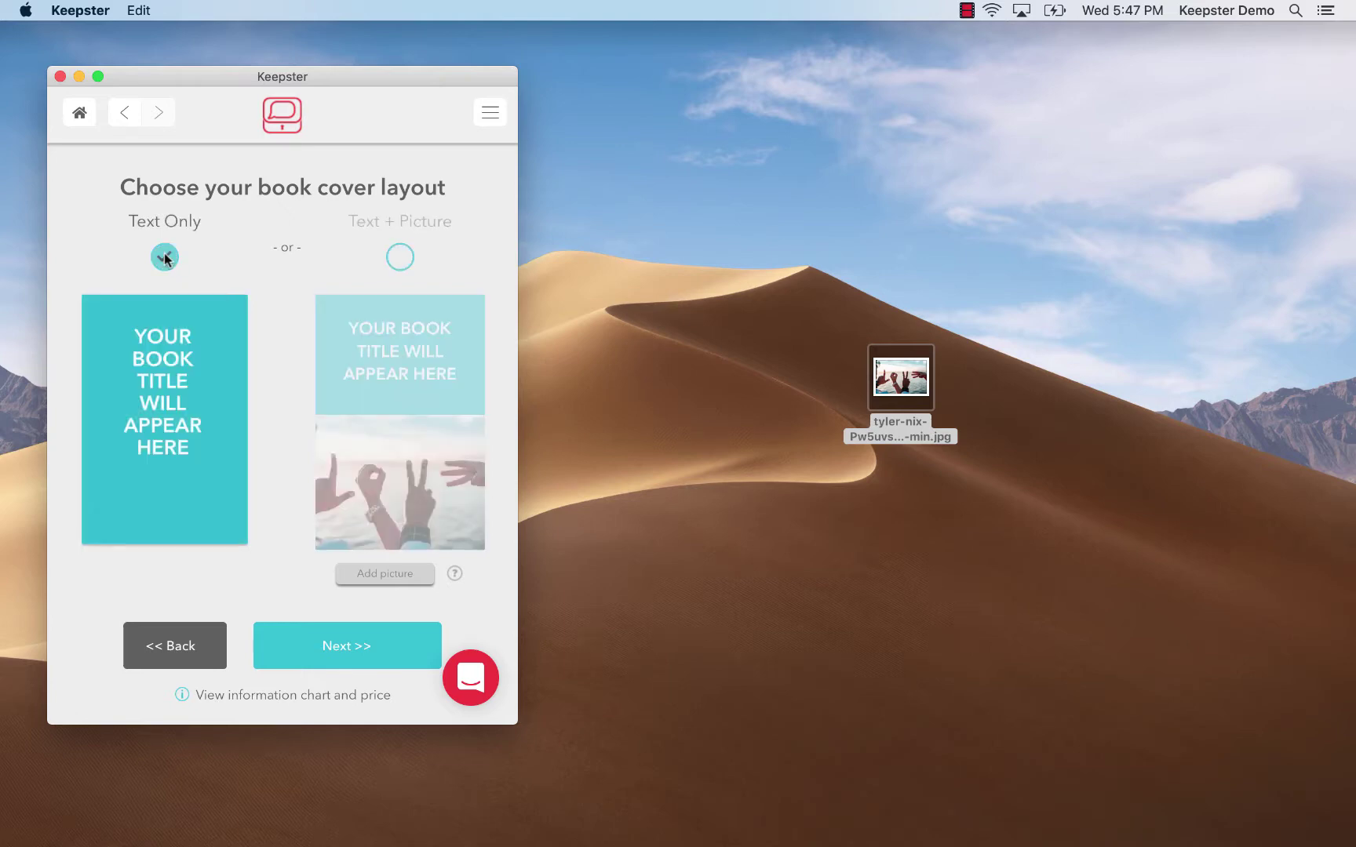
pyautogui.click(402, 256)
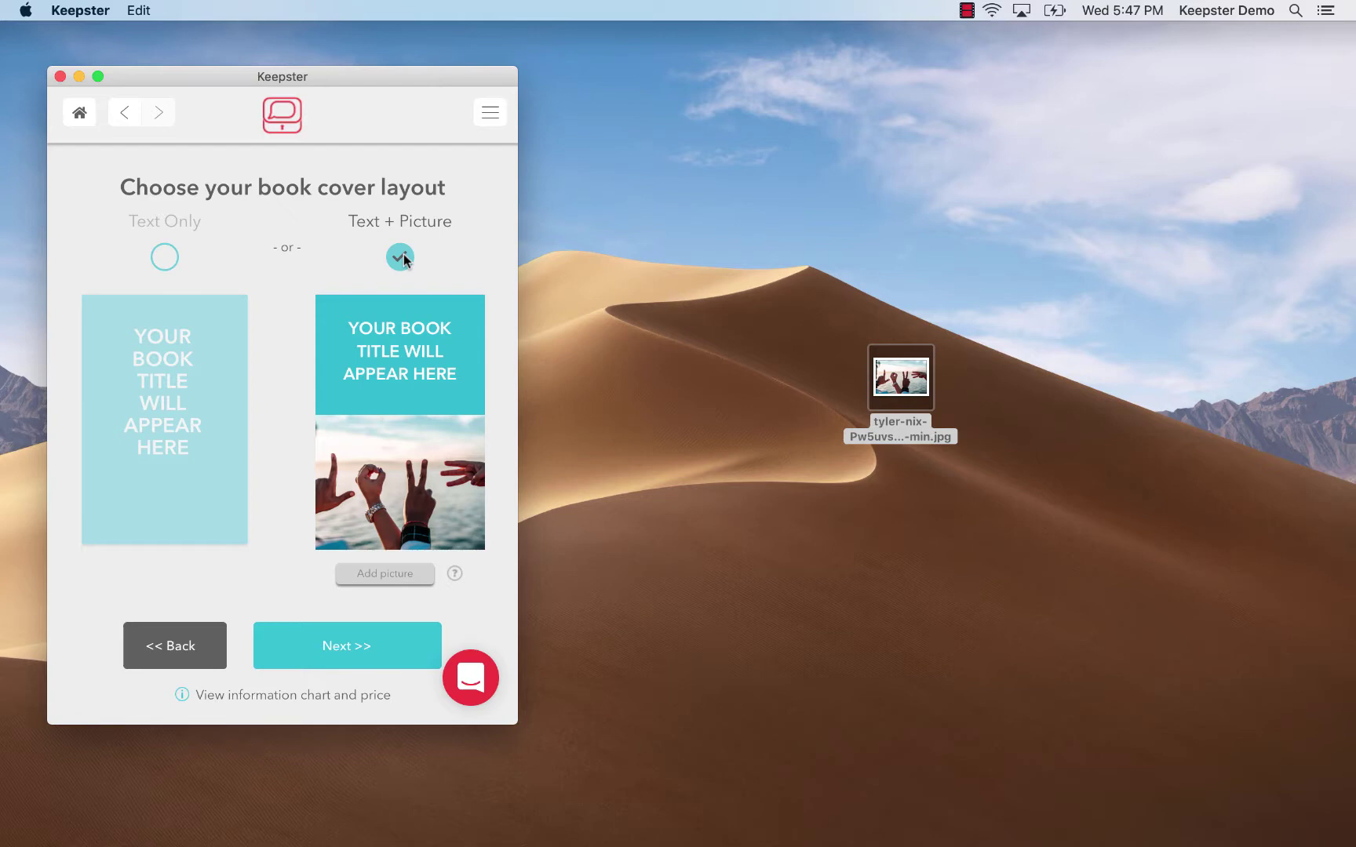
# Replace the BROOKLYN CHATS title with HAPPY BIRTHDAY BROOKLYN and bring up the author names editor
pyautogui.click(263, 647)
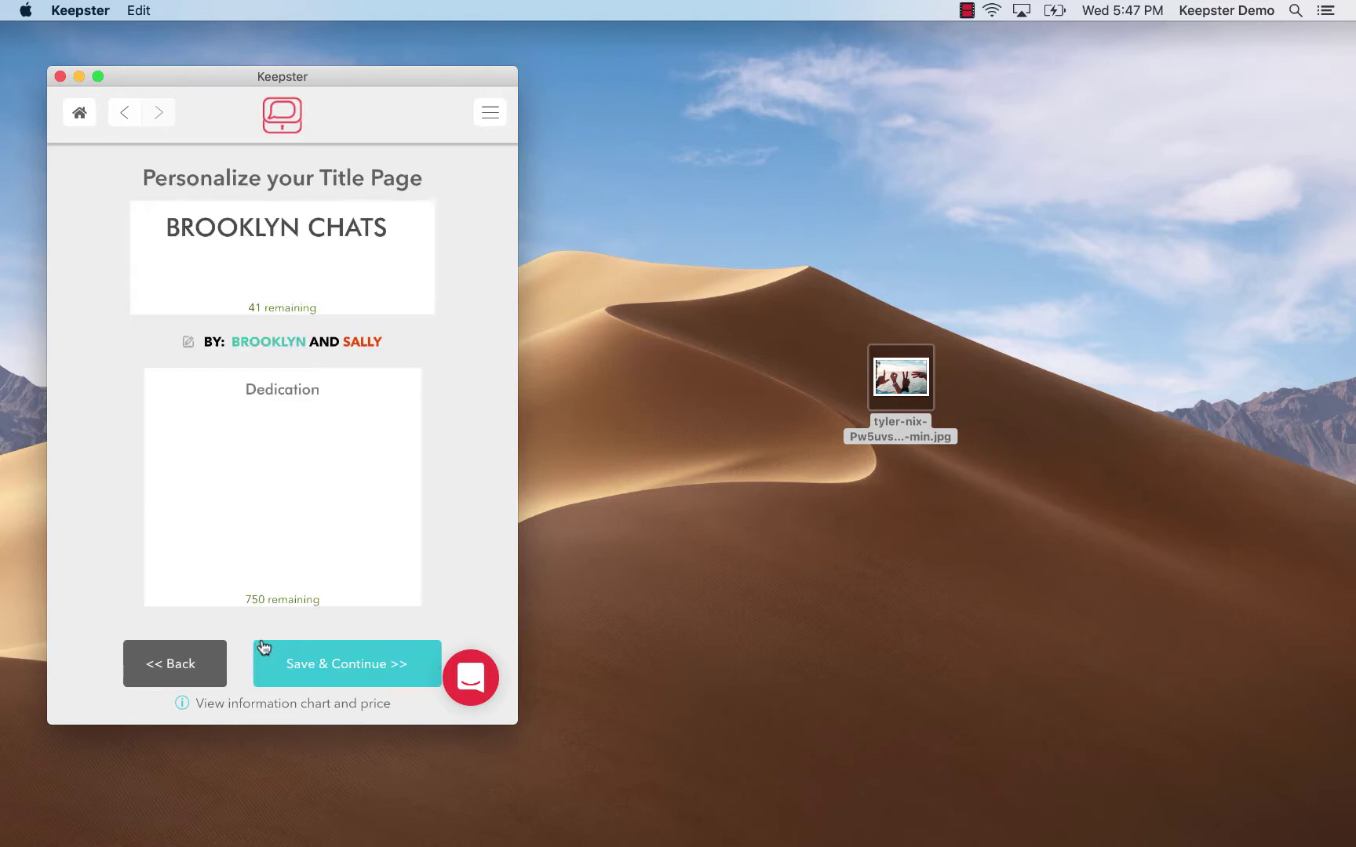
pyautogui.click(301, 228)
pyautogui.tripleClick(302, 228)
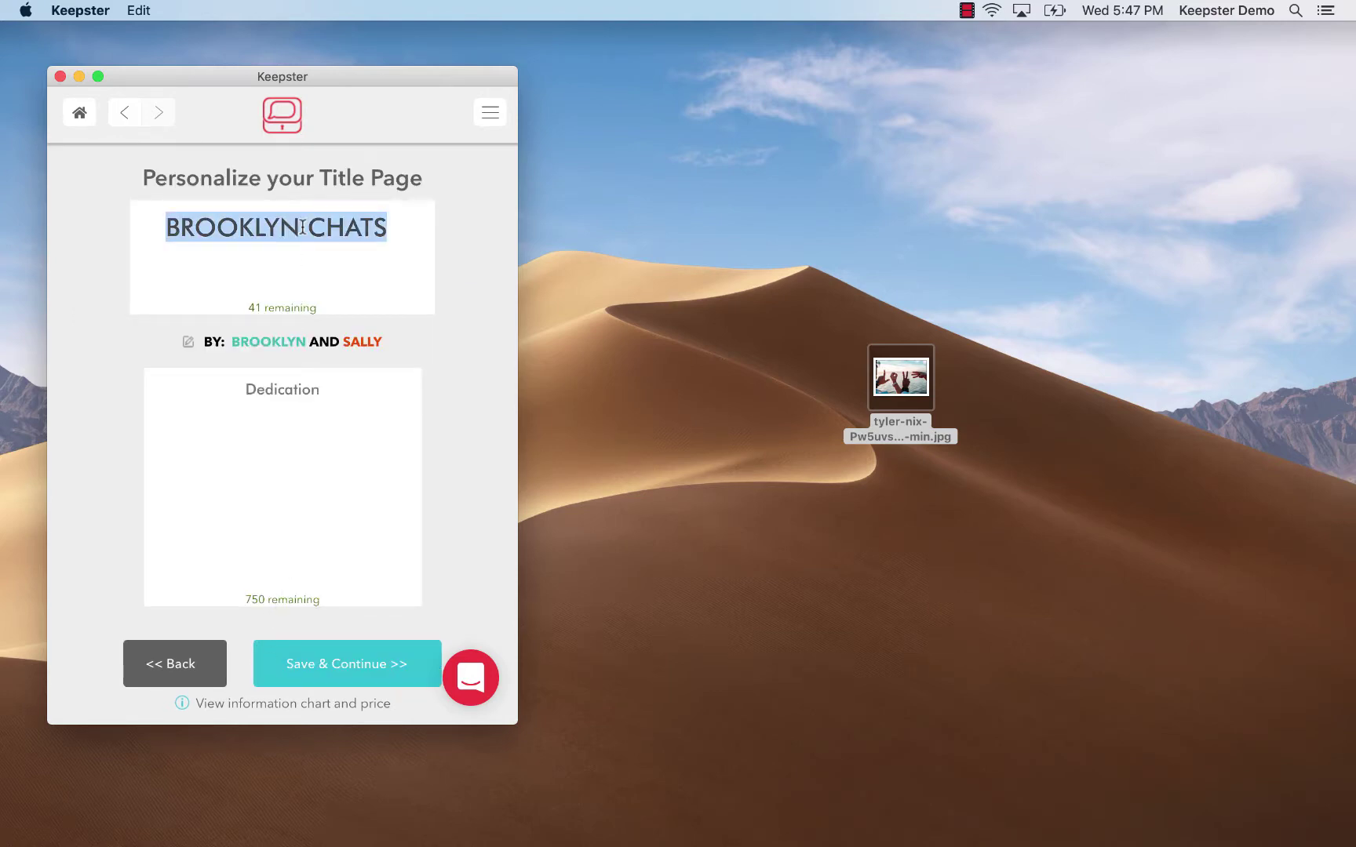
pyautogui.write('H')
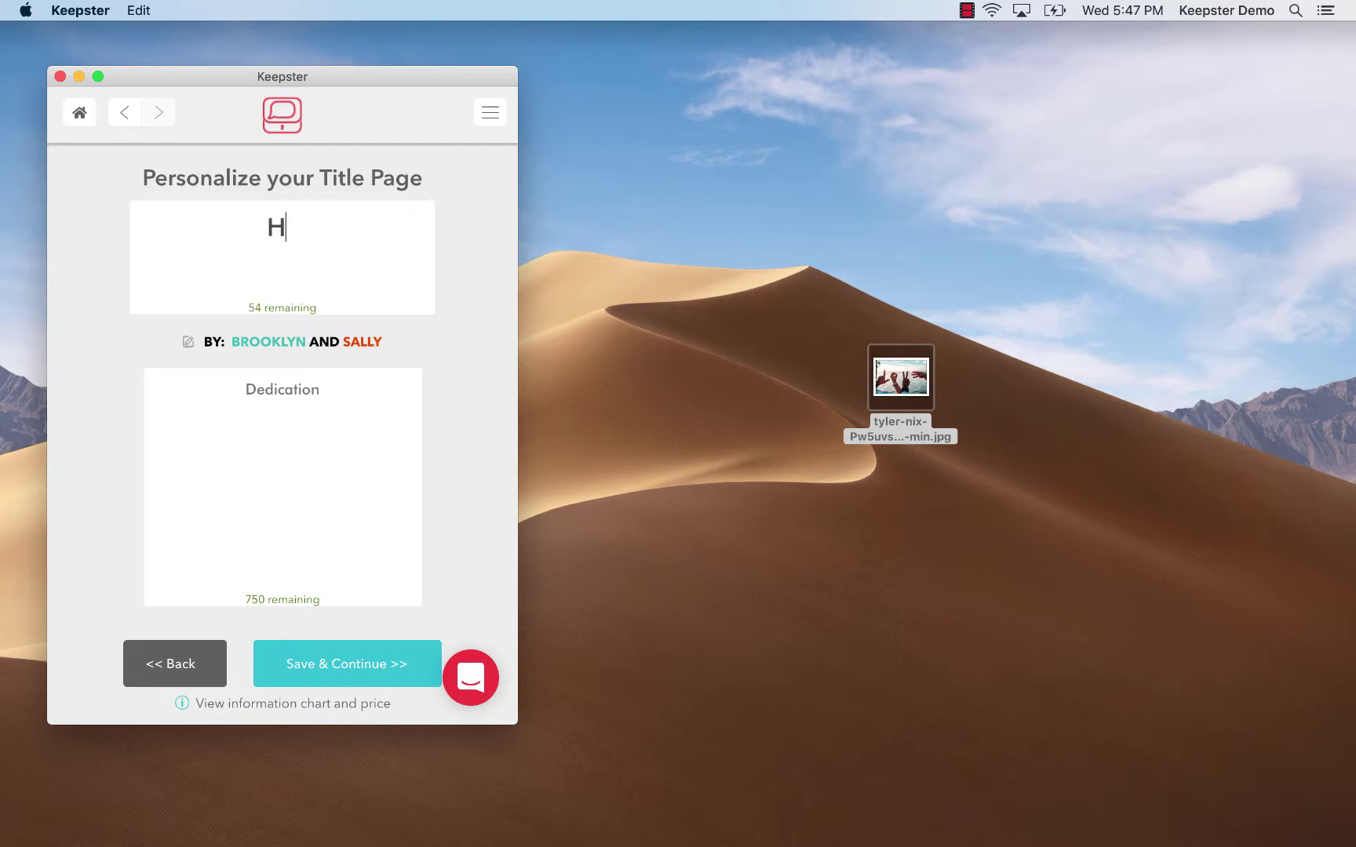
pyautogui.write('APPY B')
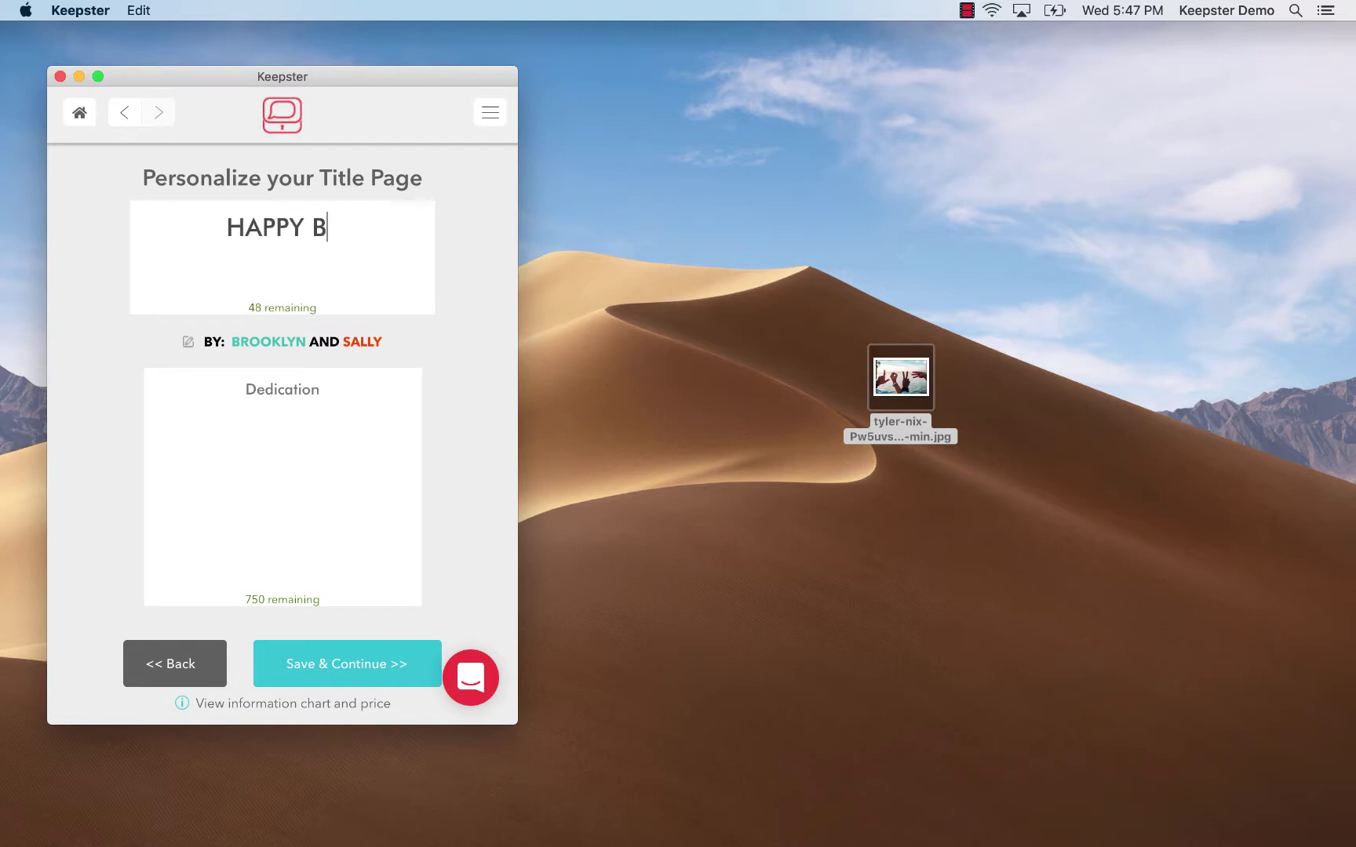
pyautogui.write('IRTH')
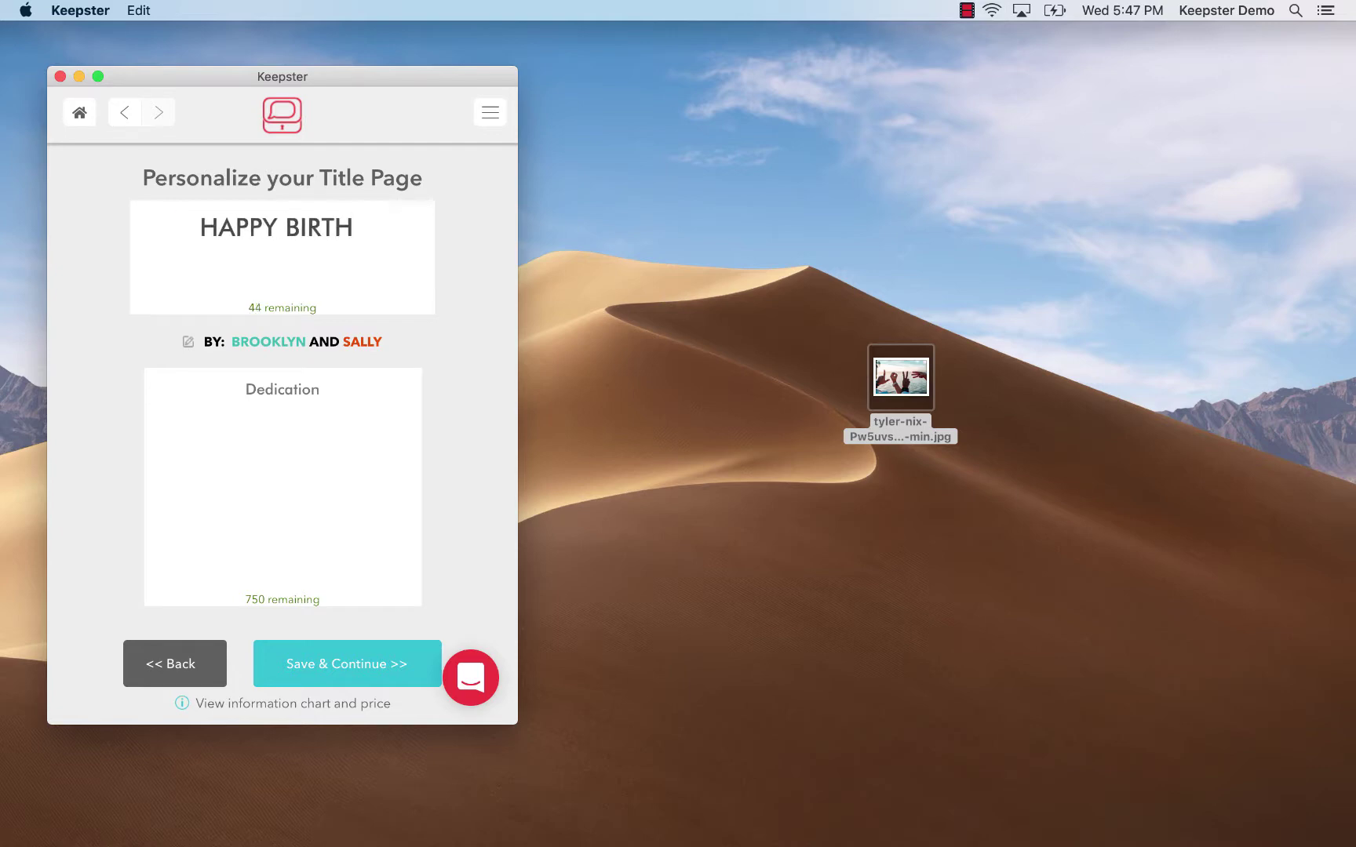
pyautogui.write('DAY BR')
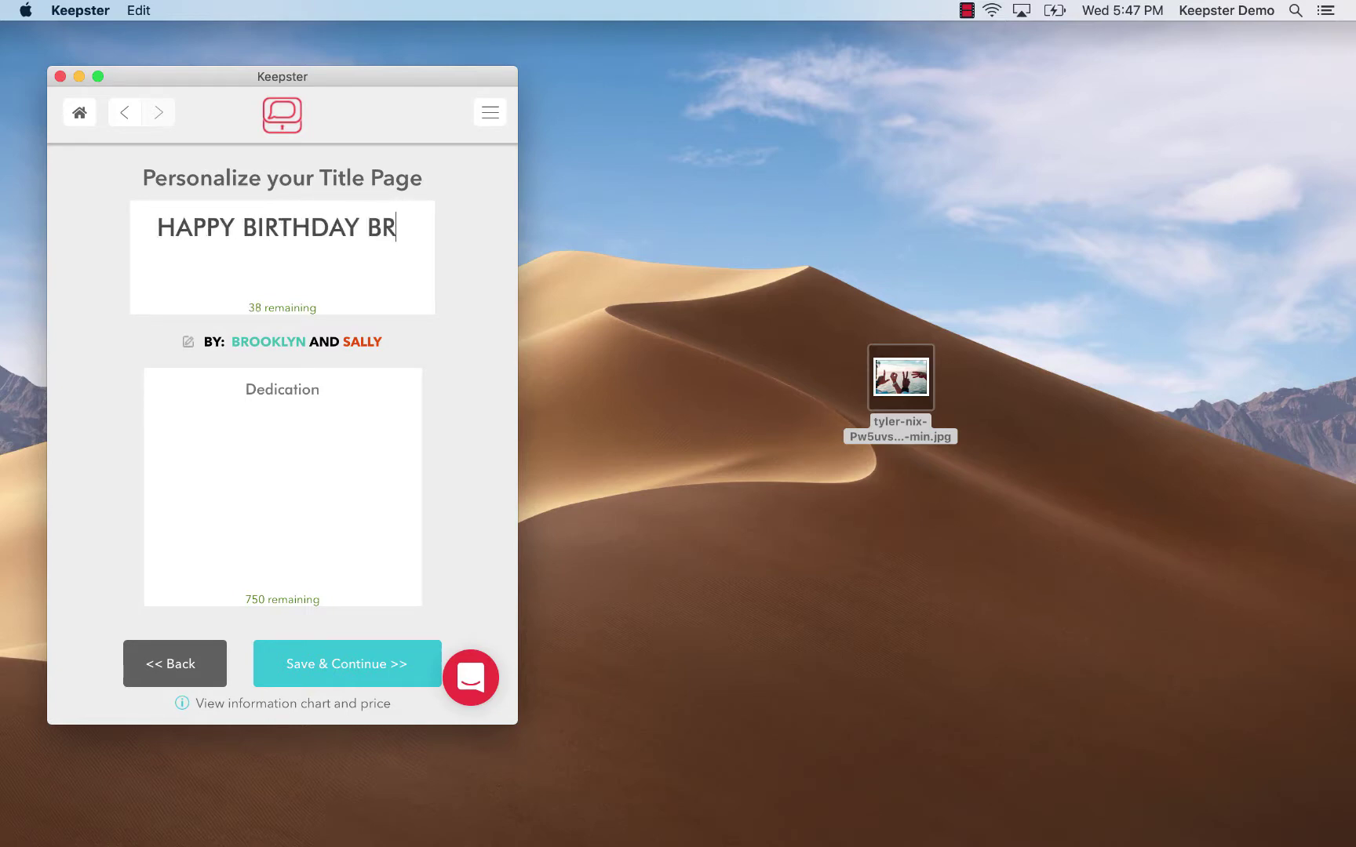
pyautogui.write('OOKLYN')
pyautogui.press('Tab')
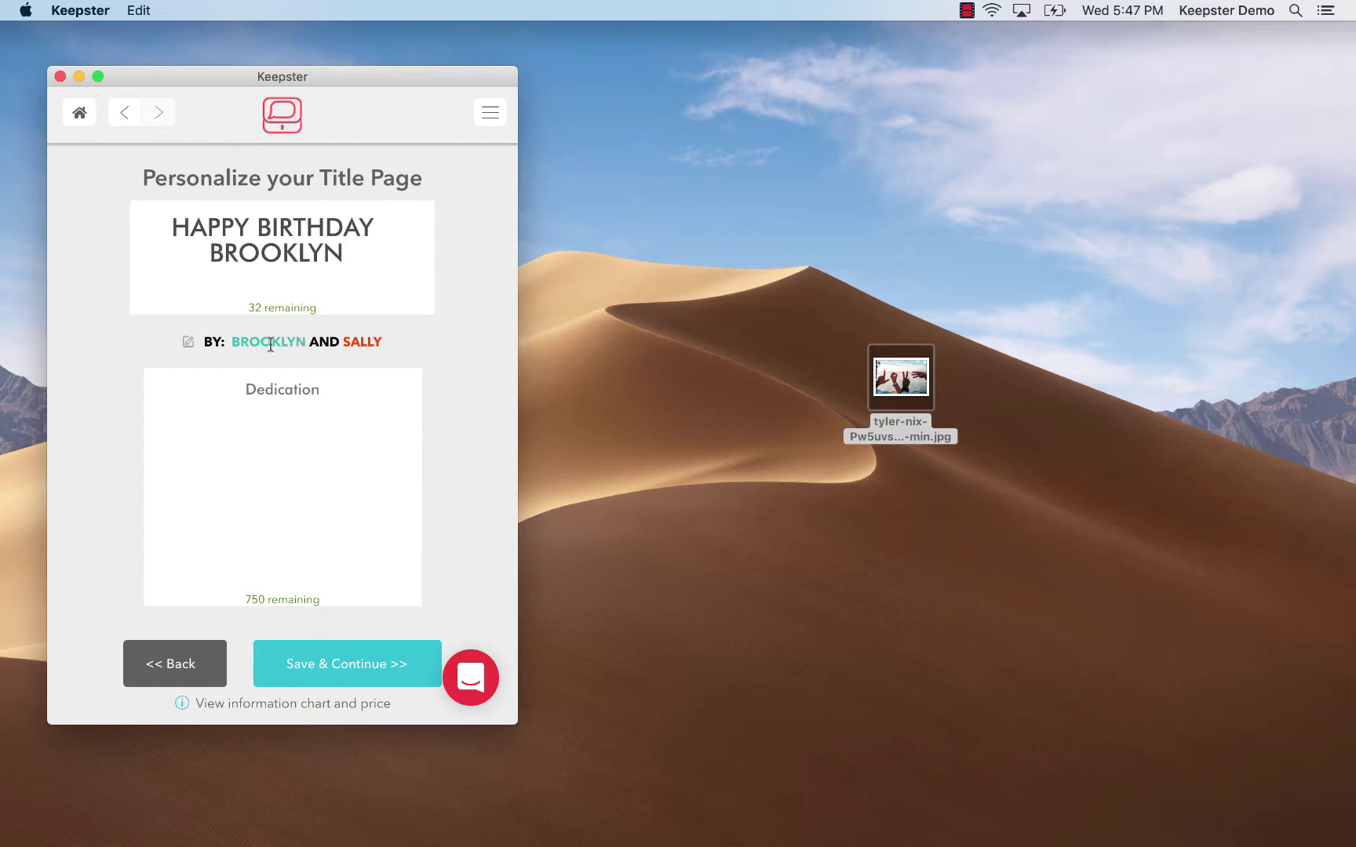
pyautogui.click(188, 343)
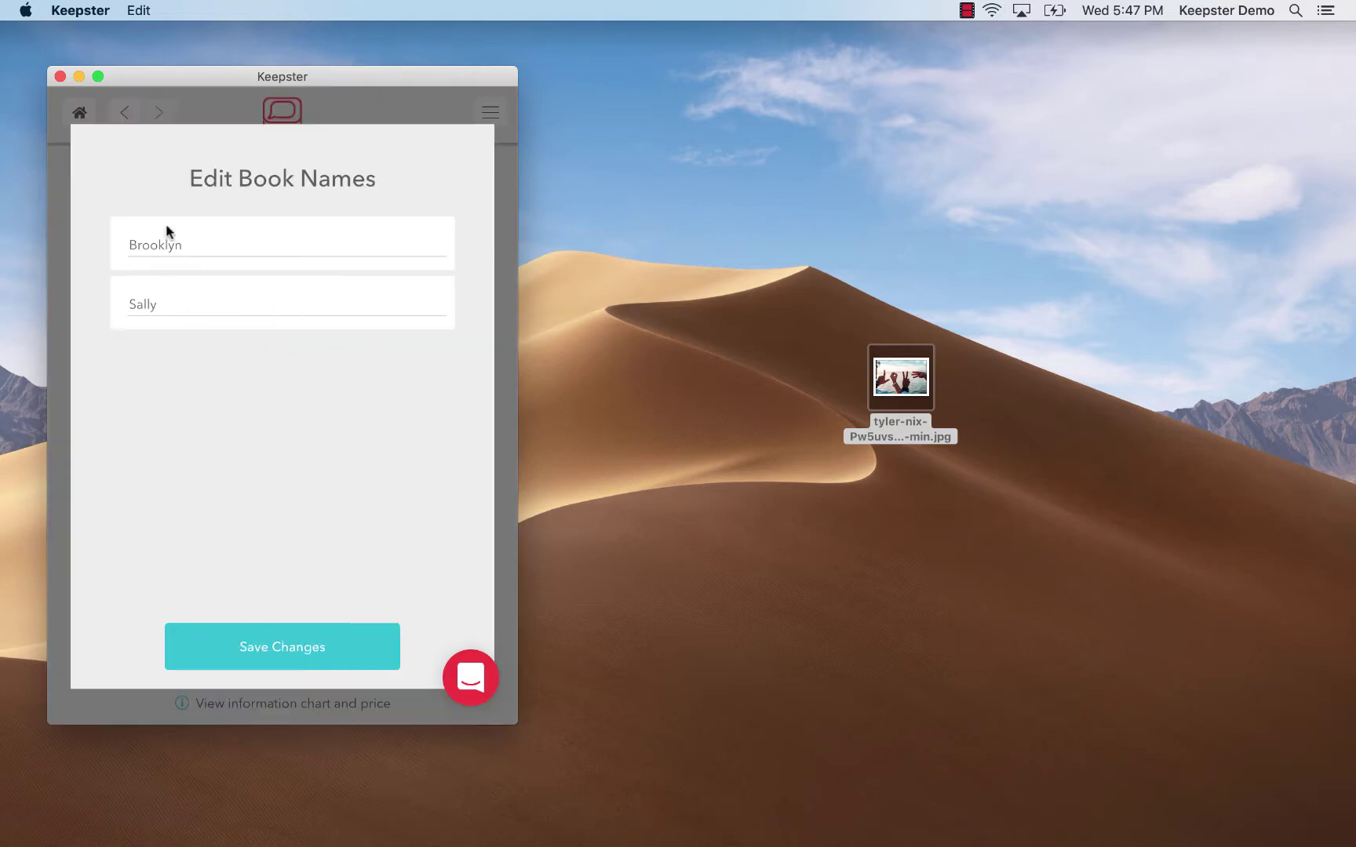
# Keep both author names and write the birthday dedication ending 'You're my best friend!', then save and preview
pyautogui.click(238, 647)
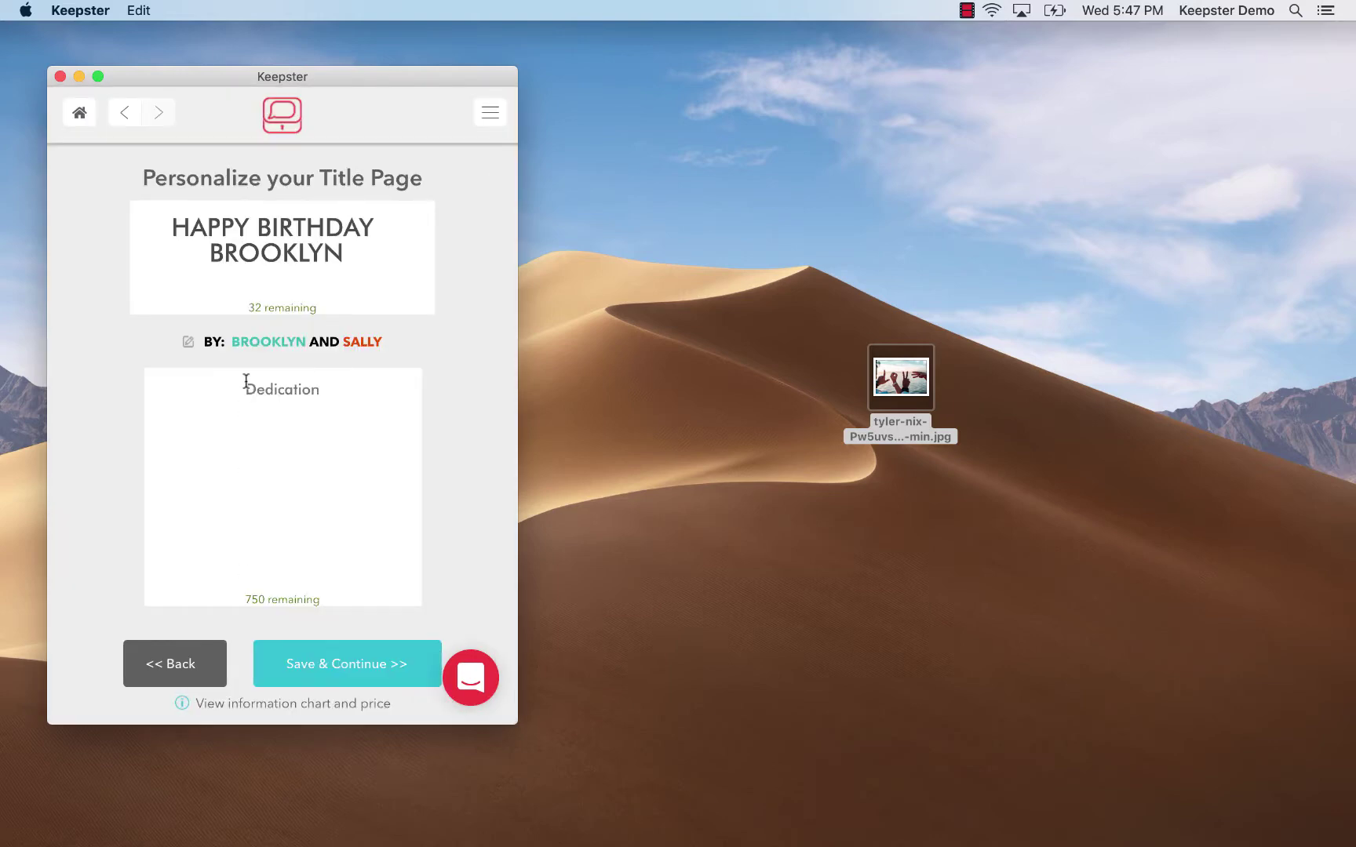
pyautogui.write('This is my way of saying happy boir')
pyautogui.press('BackSpace')
pyautogui.press('BackSpace')
pyautogui.press('BackSpace')
pyautogui.write('irthday')
pyautogui.write('.  We')
pyautogui.write("'b")
pyautogui.press('BackSpace')
pyautogui.write('ve h')
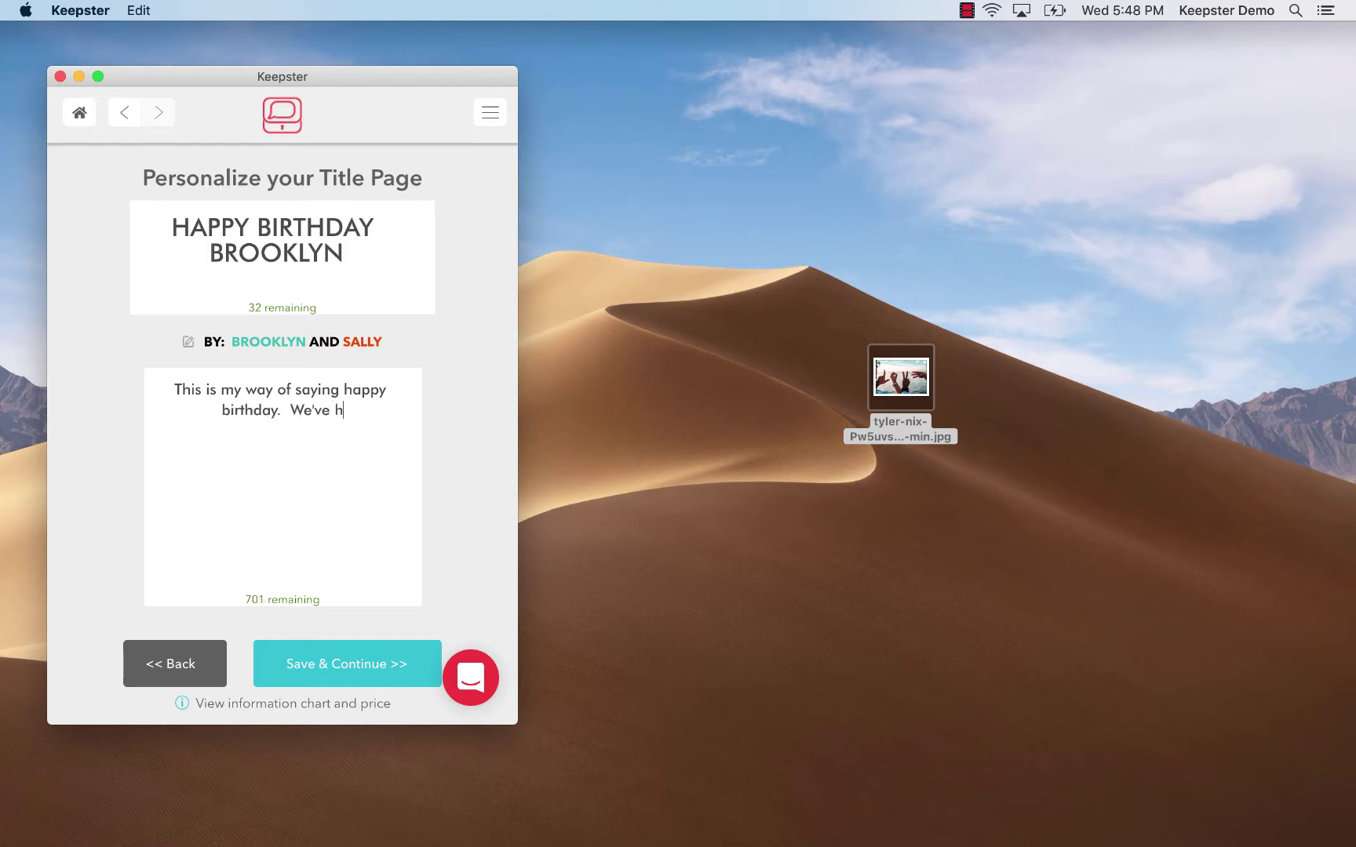
pyautogui.write('ad some great cht')
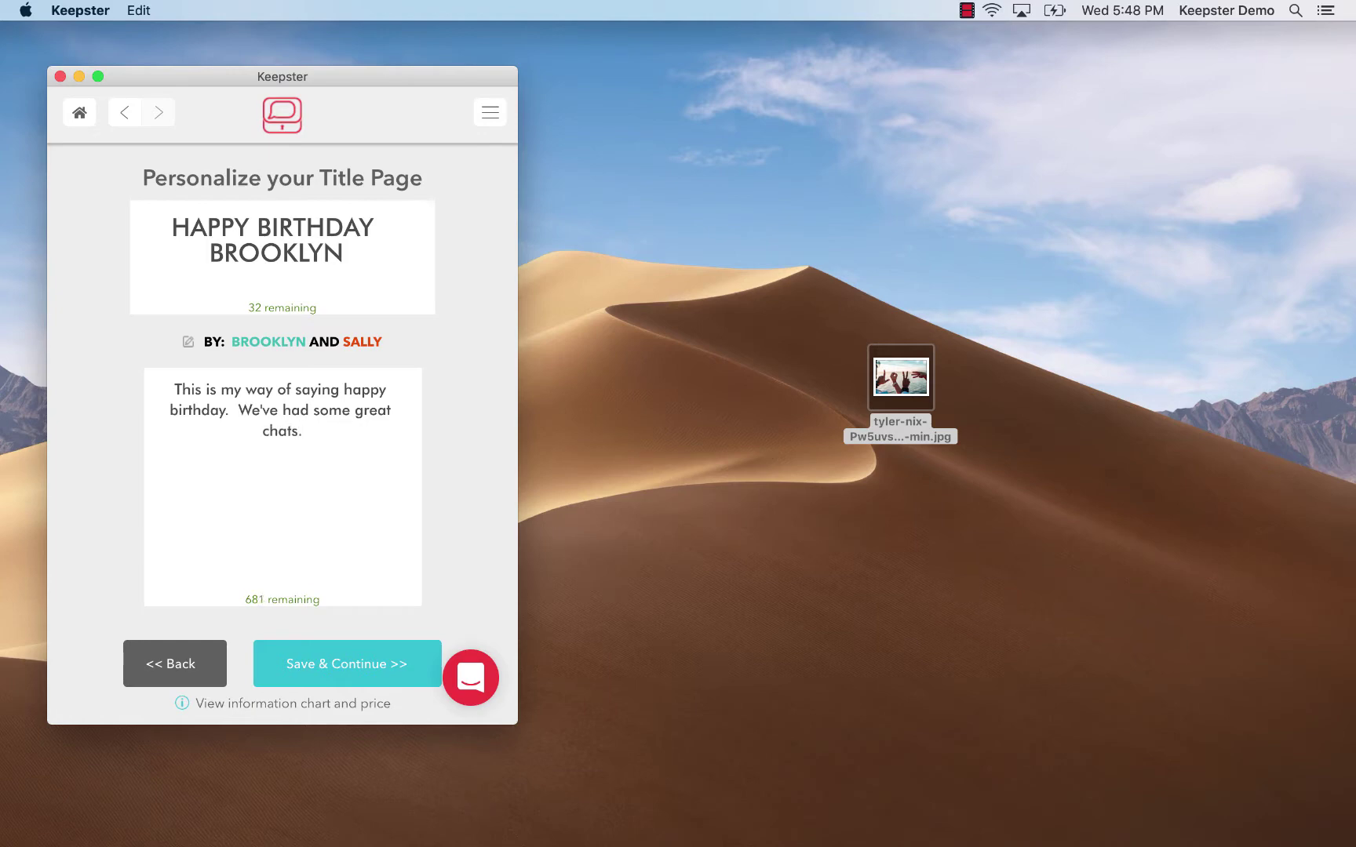
pyautogui.write("You're my best friend!")
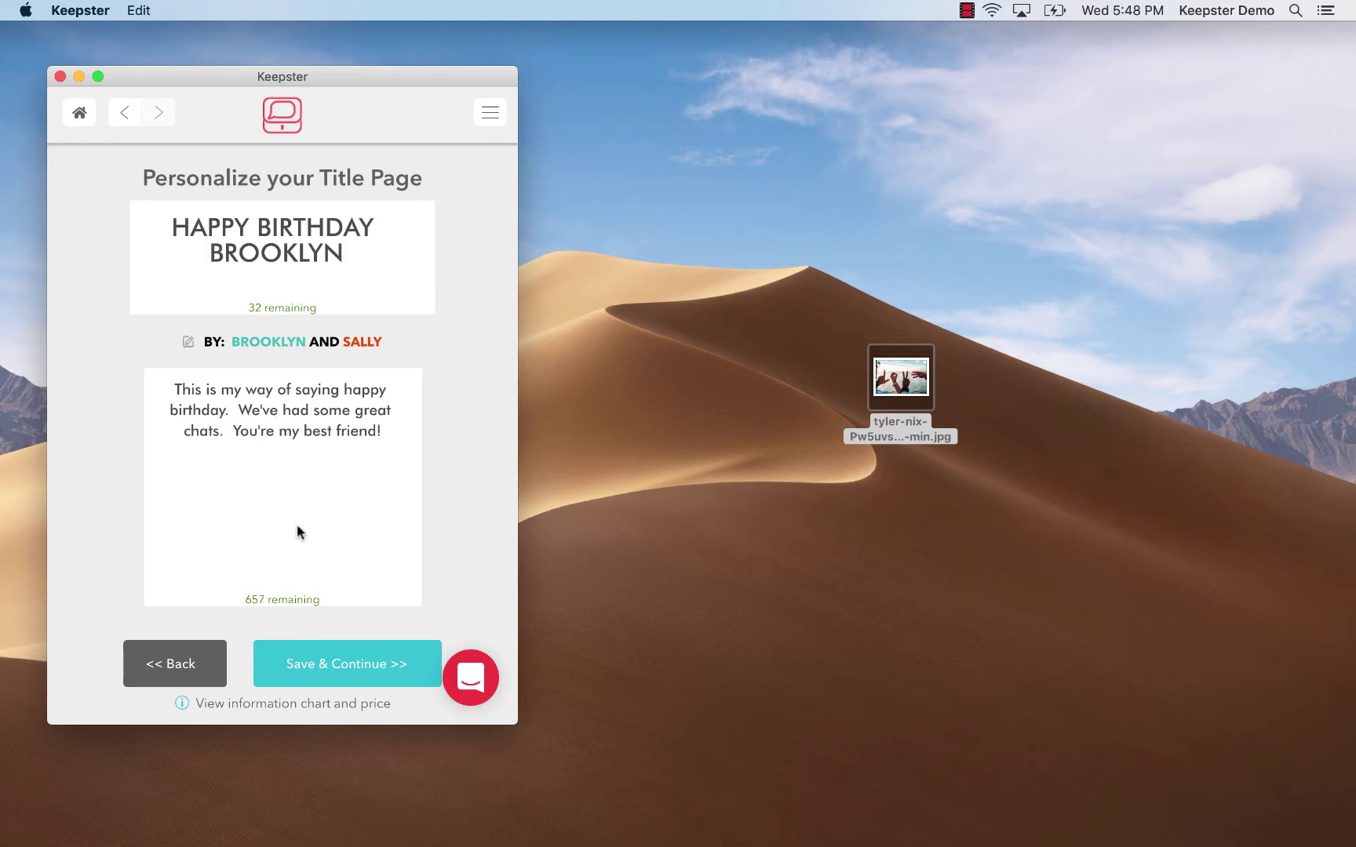
pyautogui.press('Return')
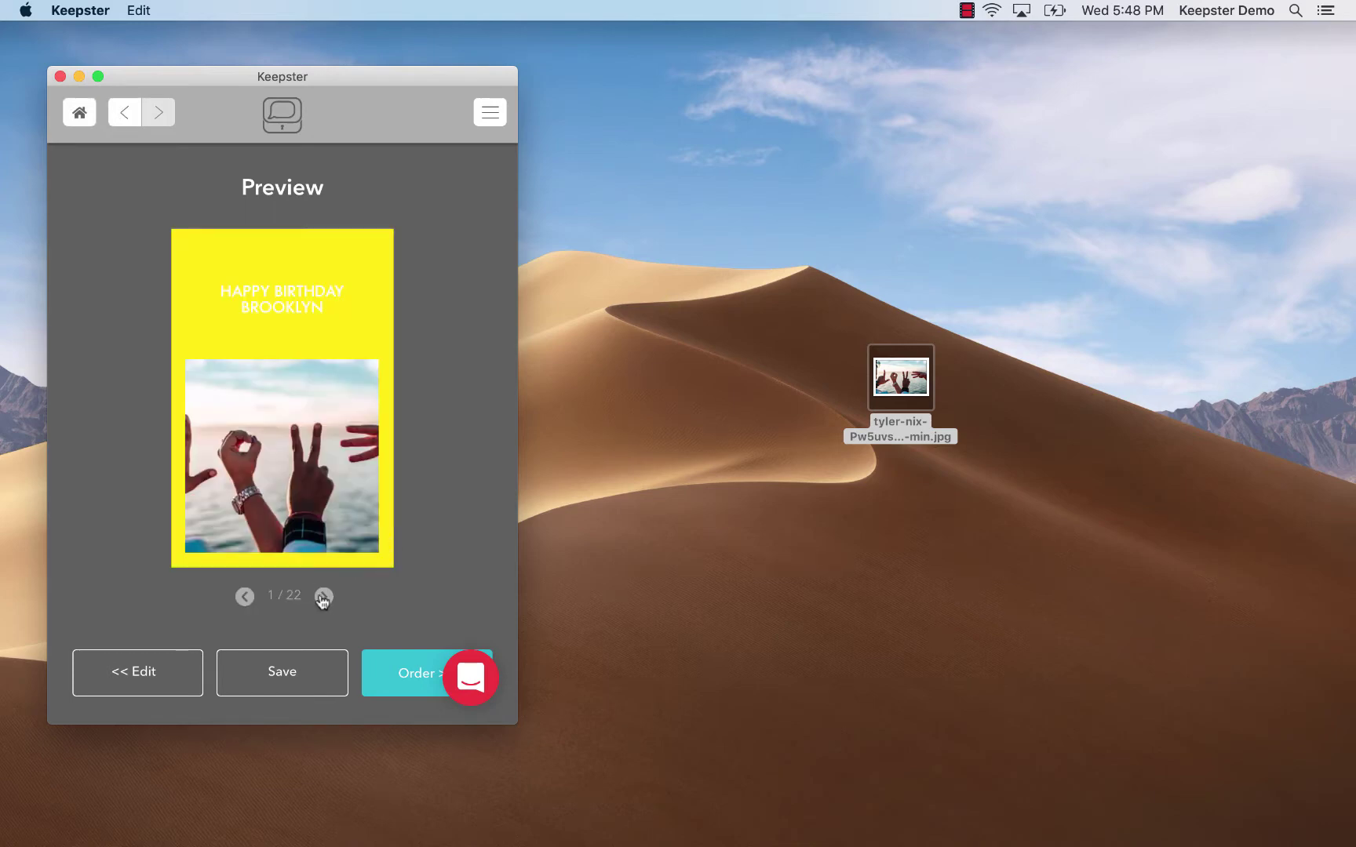
# Page through the book preview from the cover to page 20 of 22
pyautogui.click(324, 597)
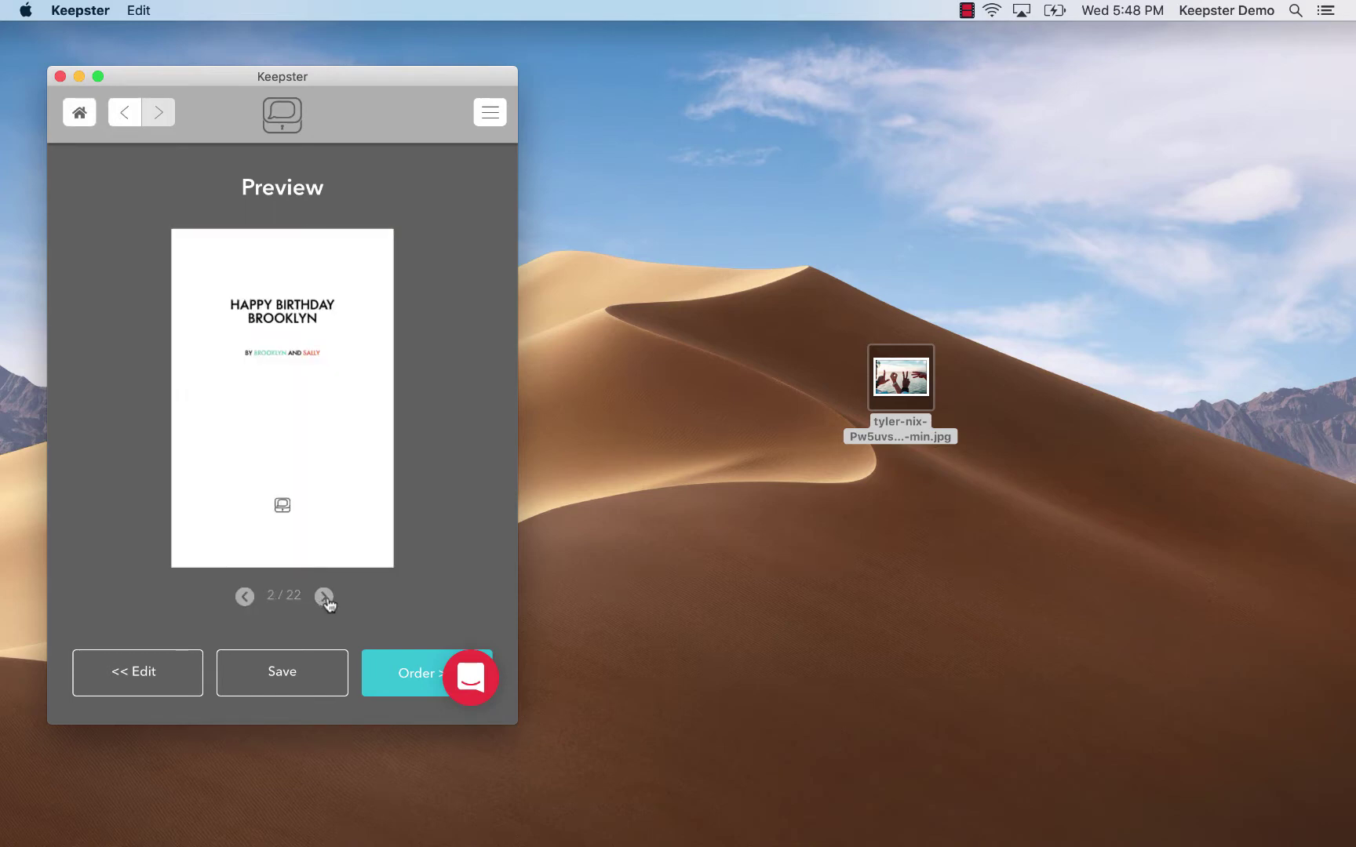
pyautogui.click(324, 597)
pyautogui.click(324, 597)
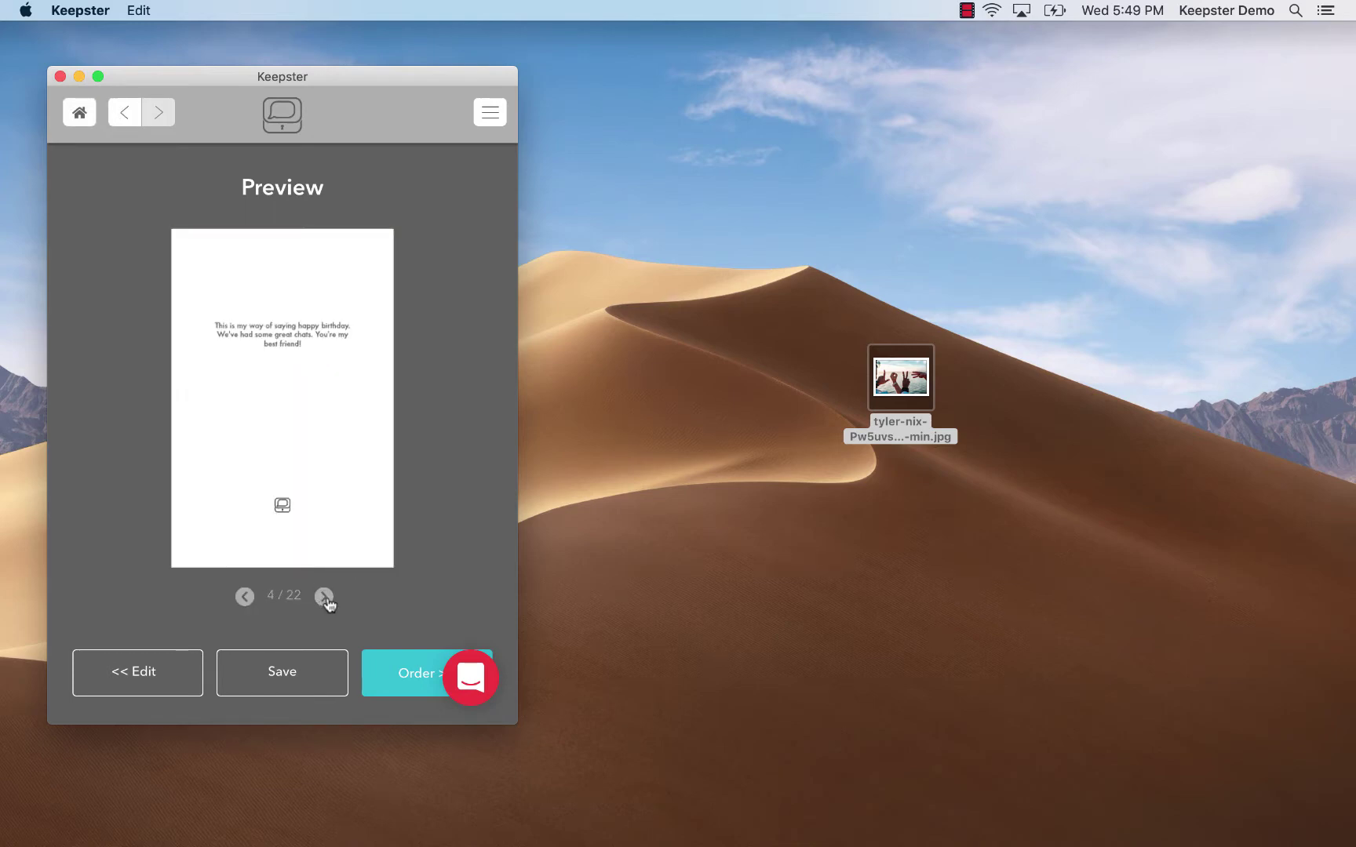
pyautogui.click(324, 597)
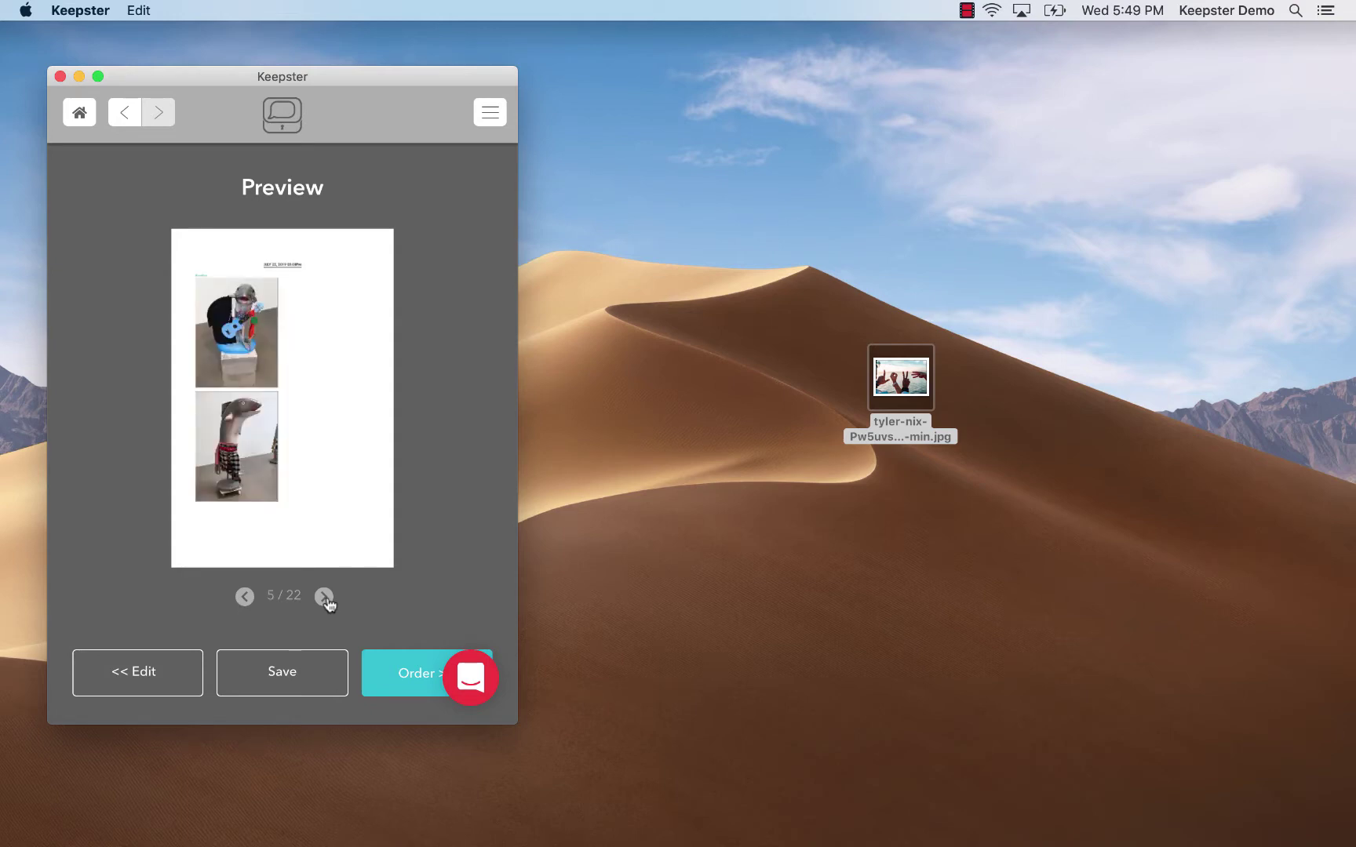
pyautogui.click(324, 597)
pyautogui.click(324, 597)
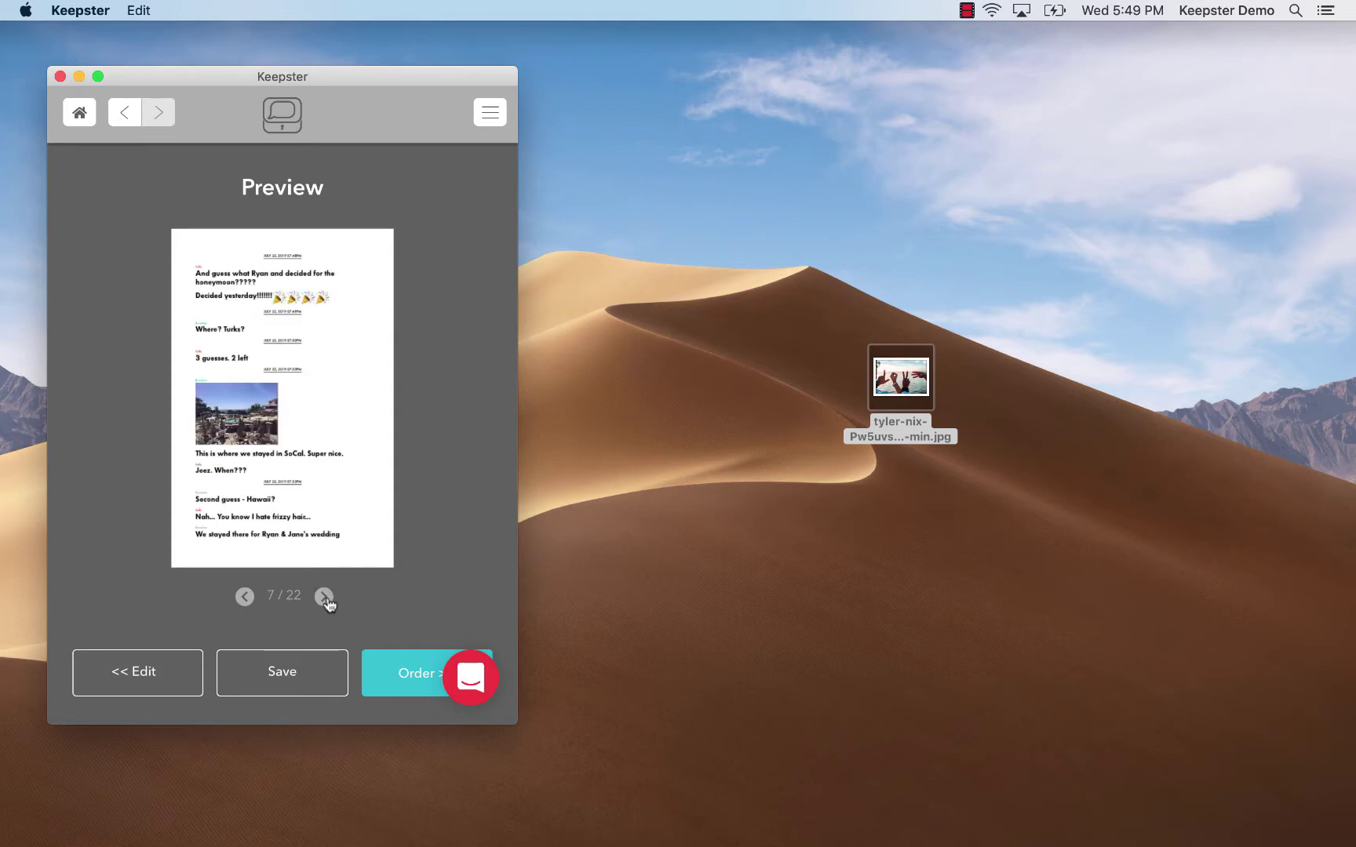
pyautogui.click(324, 597)
pyautogui.click(325, 598)
pyautogui.click(326, 598)
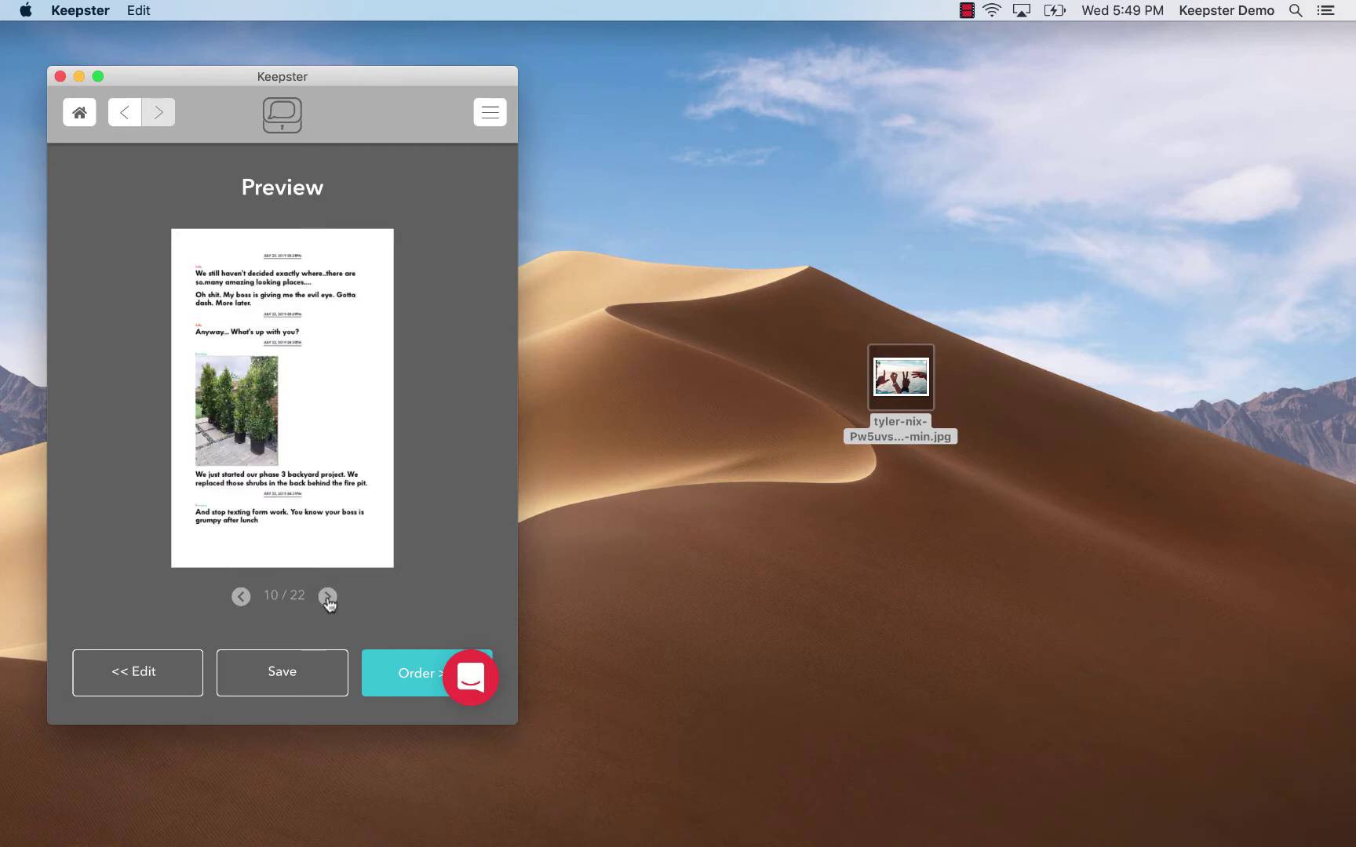
pyautogui.click(327, 597)
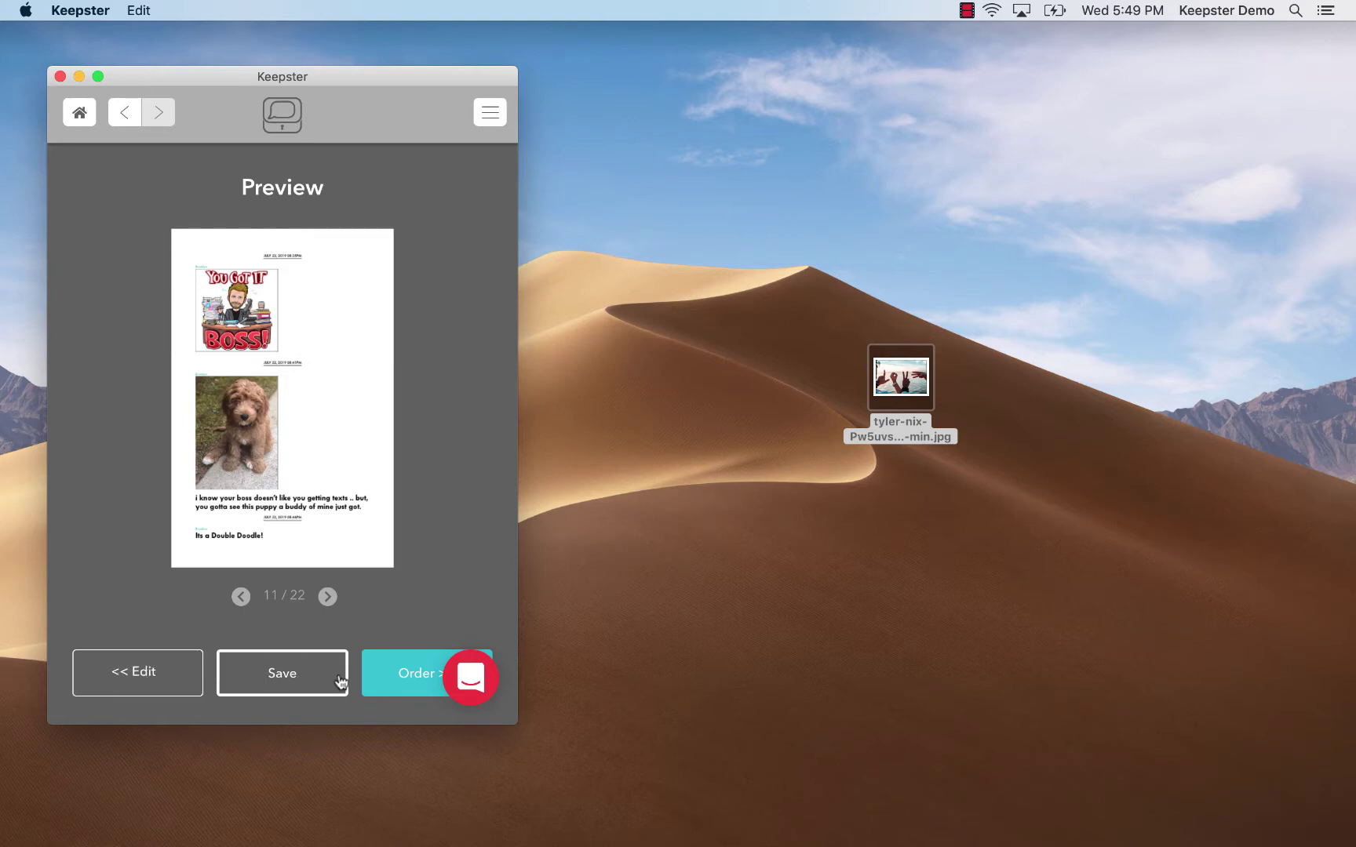
pyautogui.click(330, 596)
pyautogui.click(328, 598)
pyautogui.click(328, 598)
pyautogui.click(328, 598)
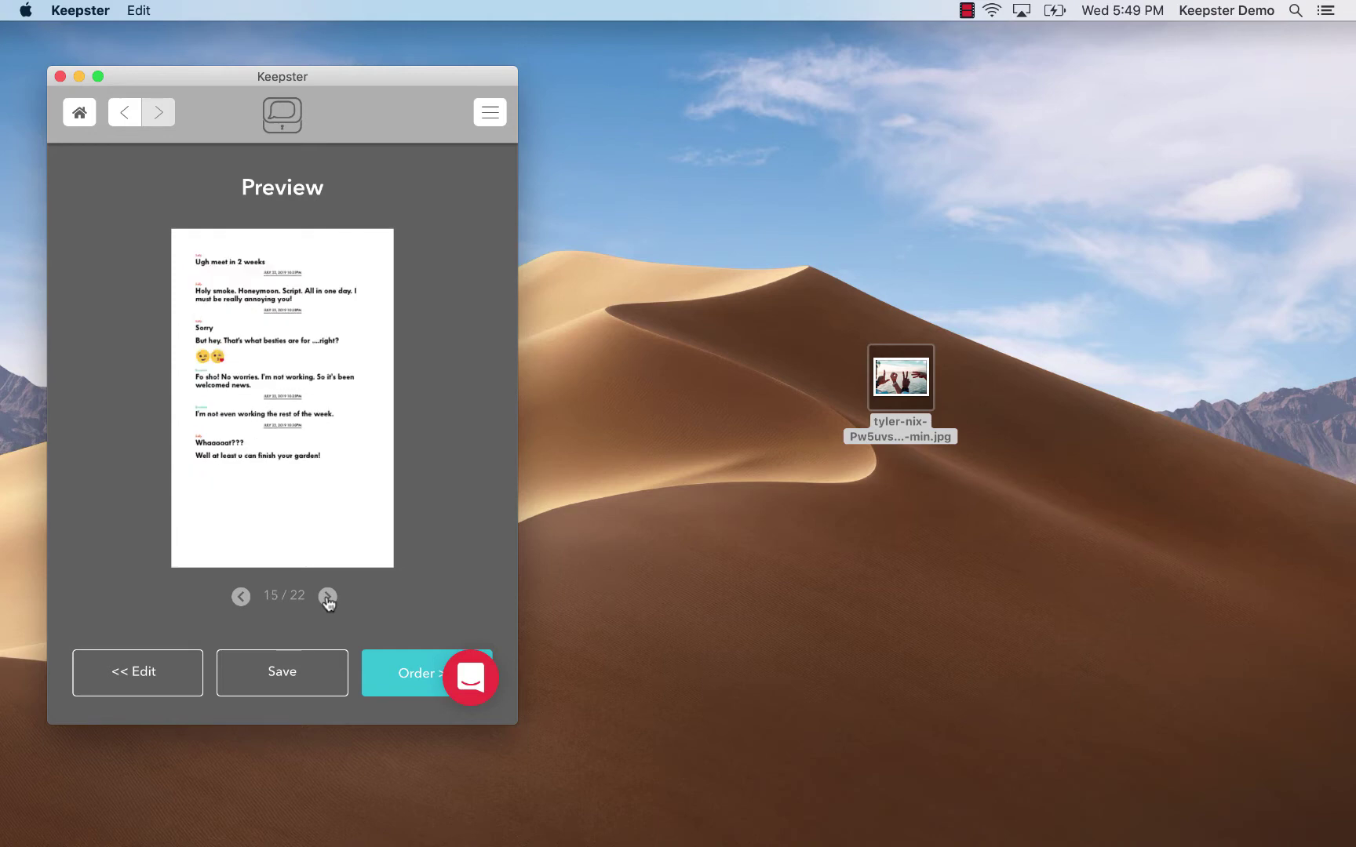
pyautogui.click(328, 598)
pyautogui.click(328, 598)
pyautogui.click(328, 598)
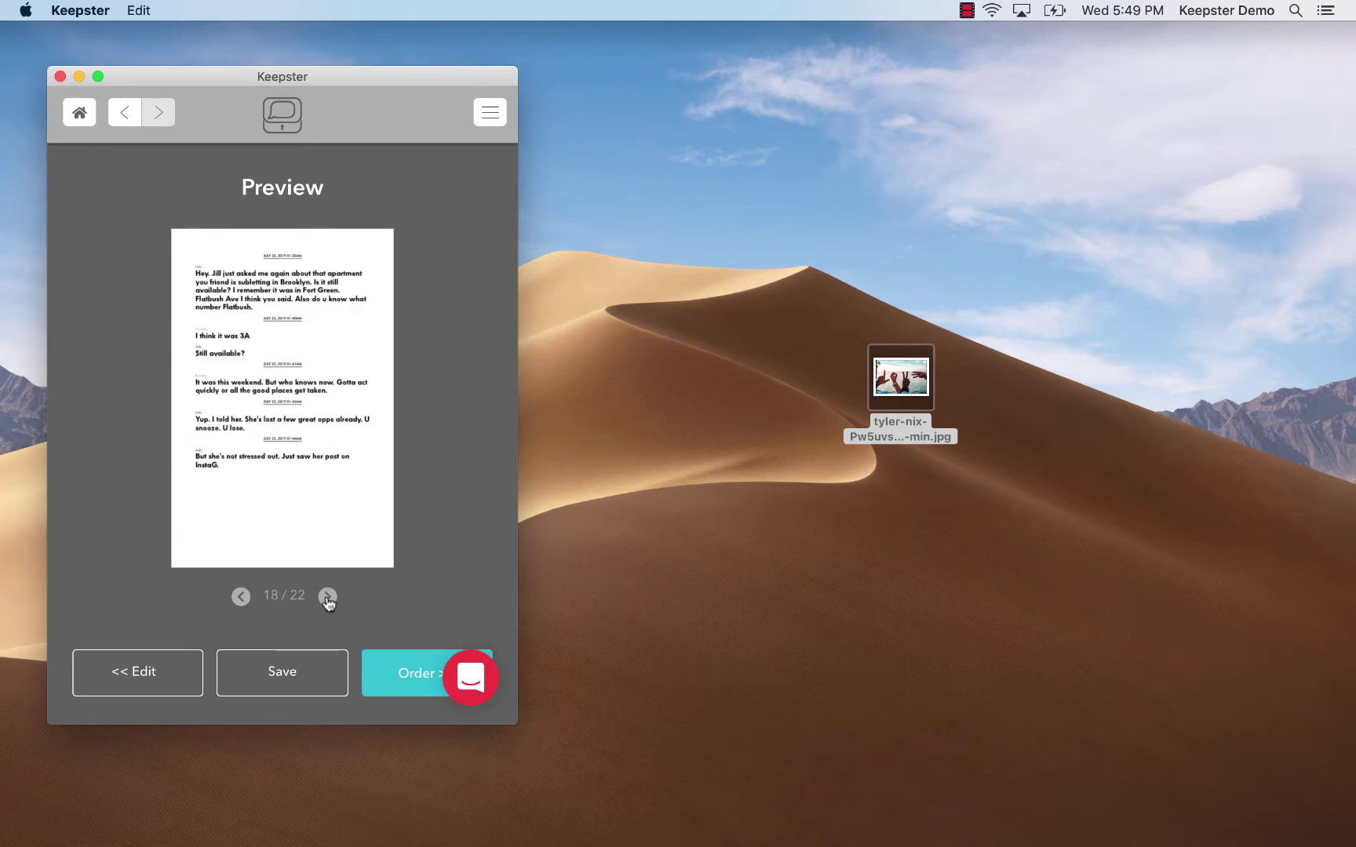
pyautogui.click(328, 597)
pyautogui.click(328, 598)
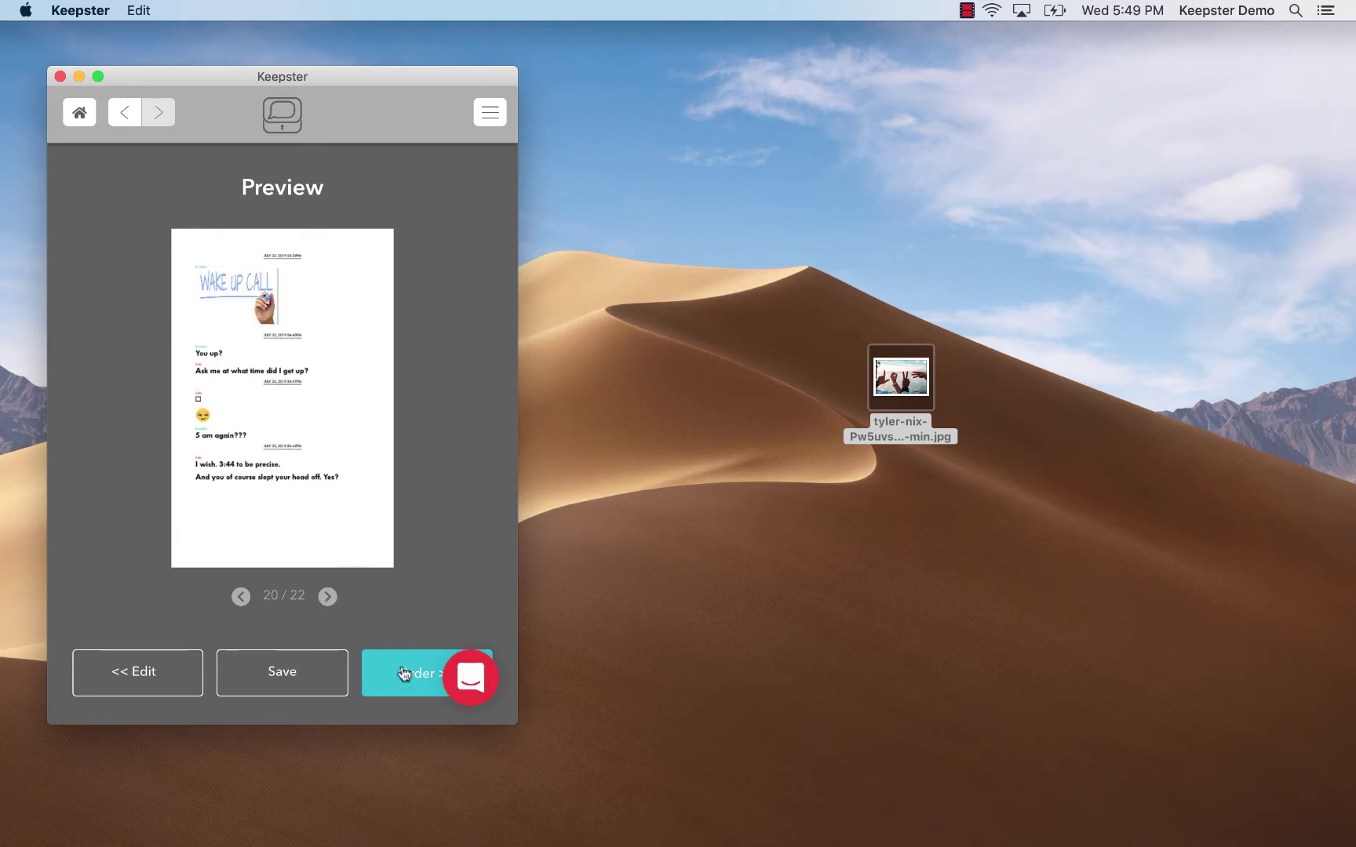
# Save the birthday book and find it under Projects on the Projects & Orders page
pyautogui.click(271, 676)
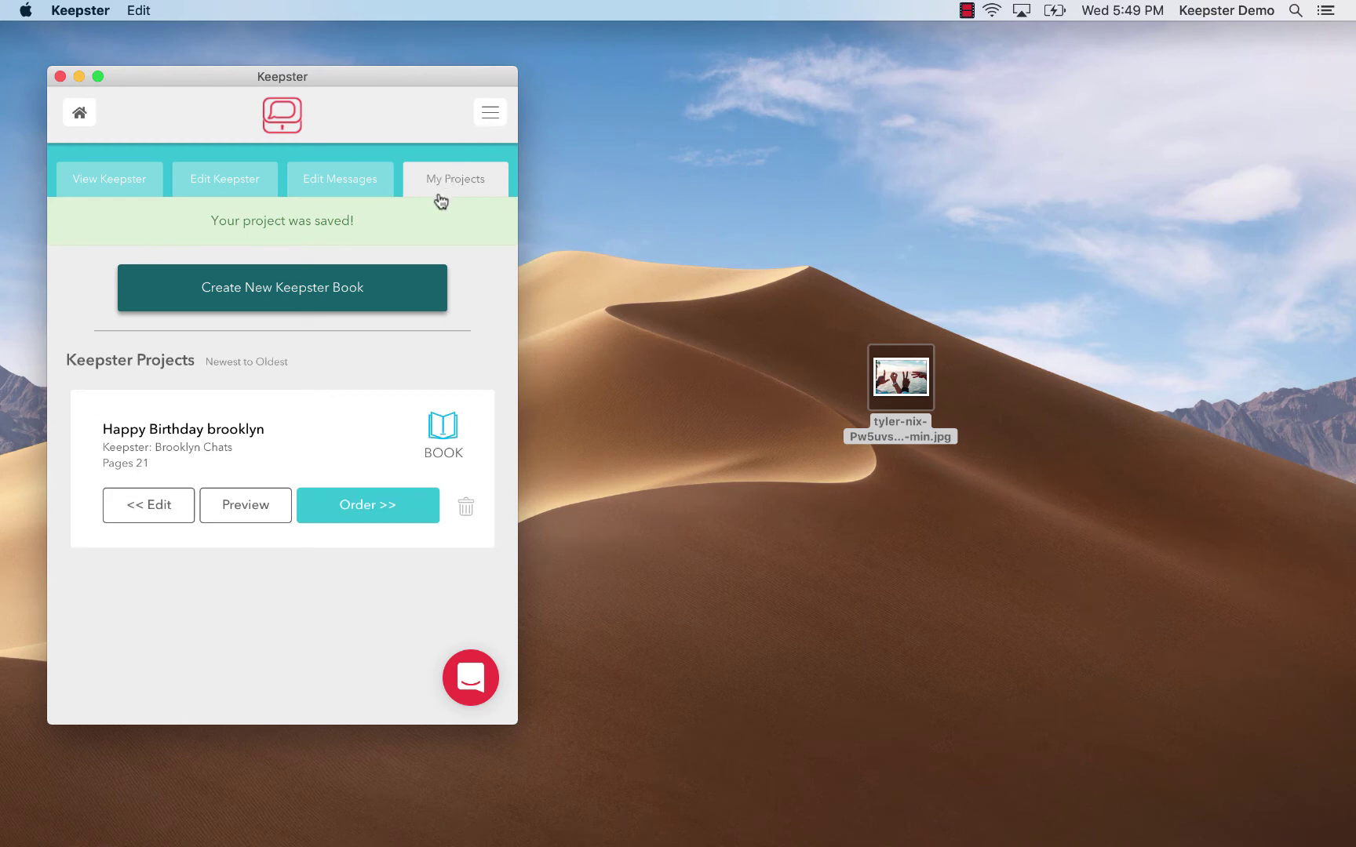
pyautogui.click(490, 117)
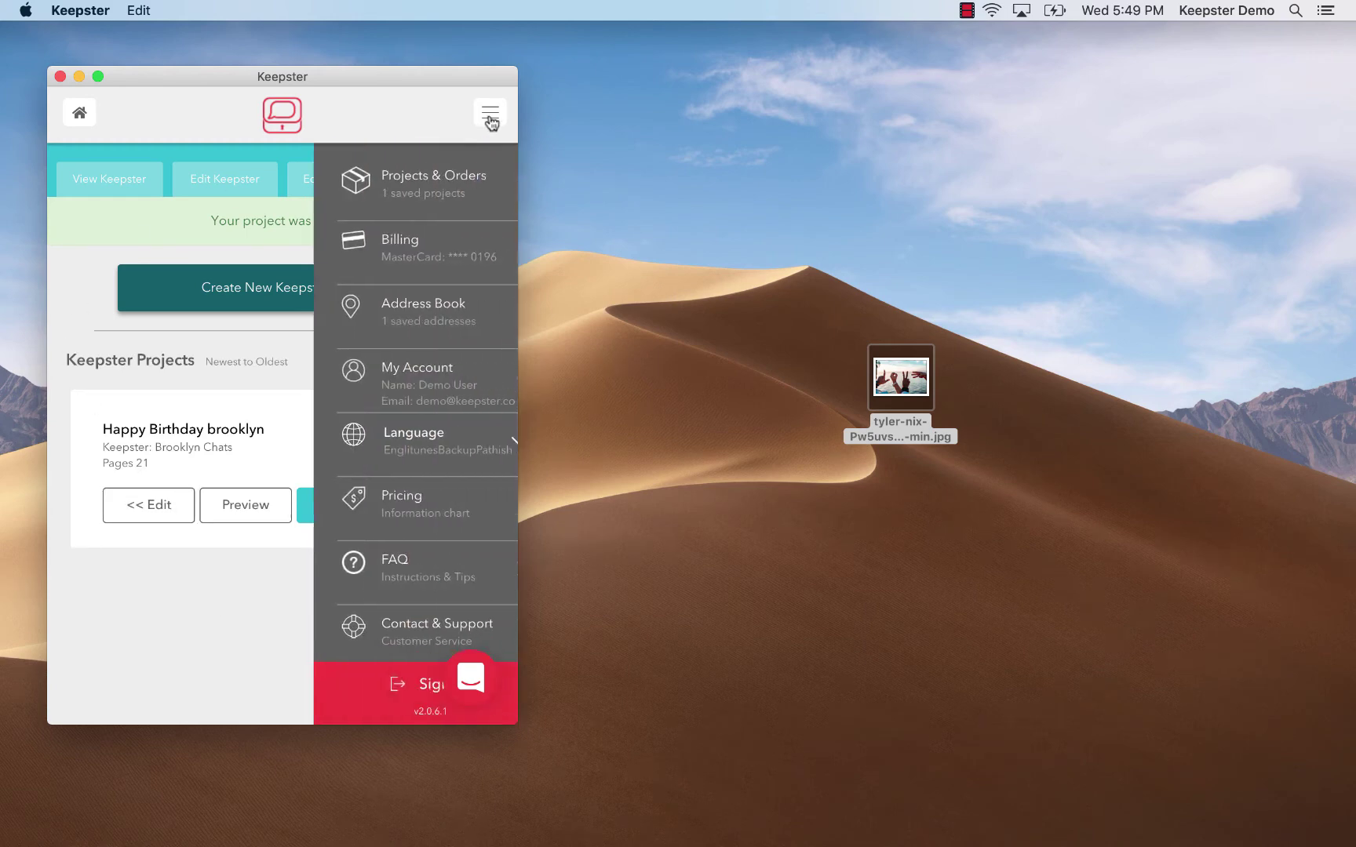
pyautogui.click(459, 183)
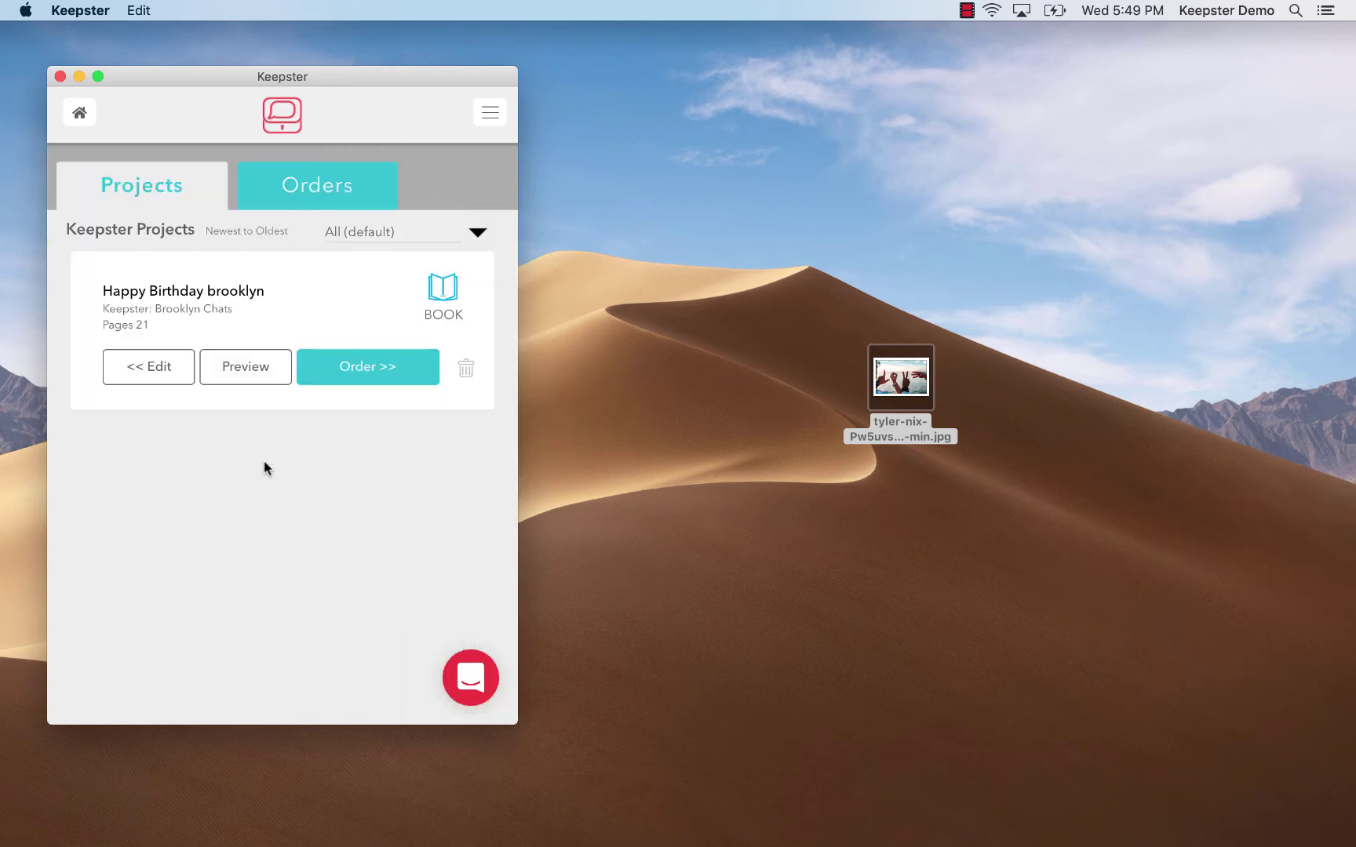
pyautogui.click(284, 197)
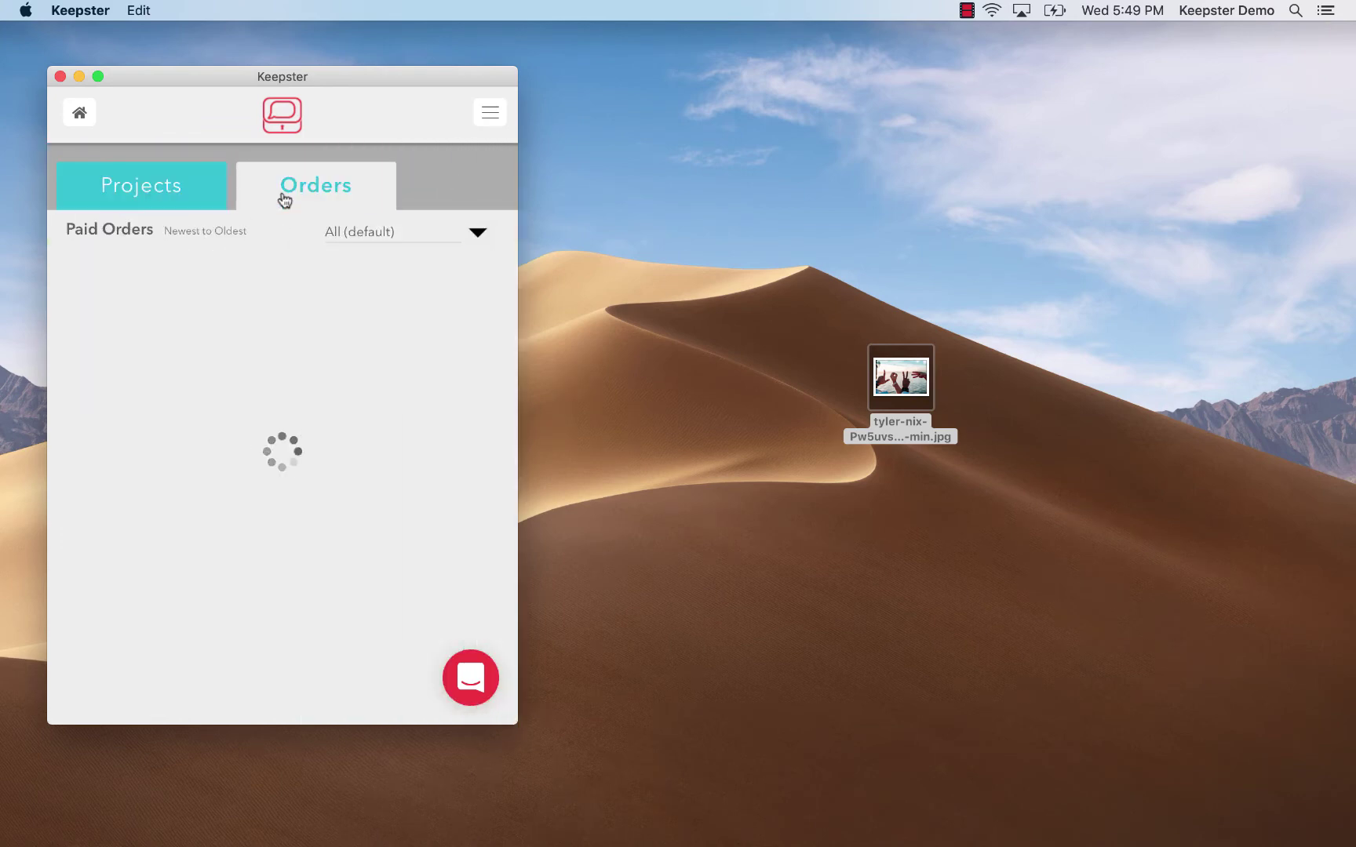
pyautogui.click(162, 188)
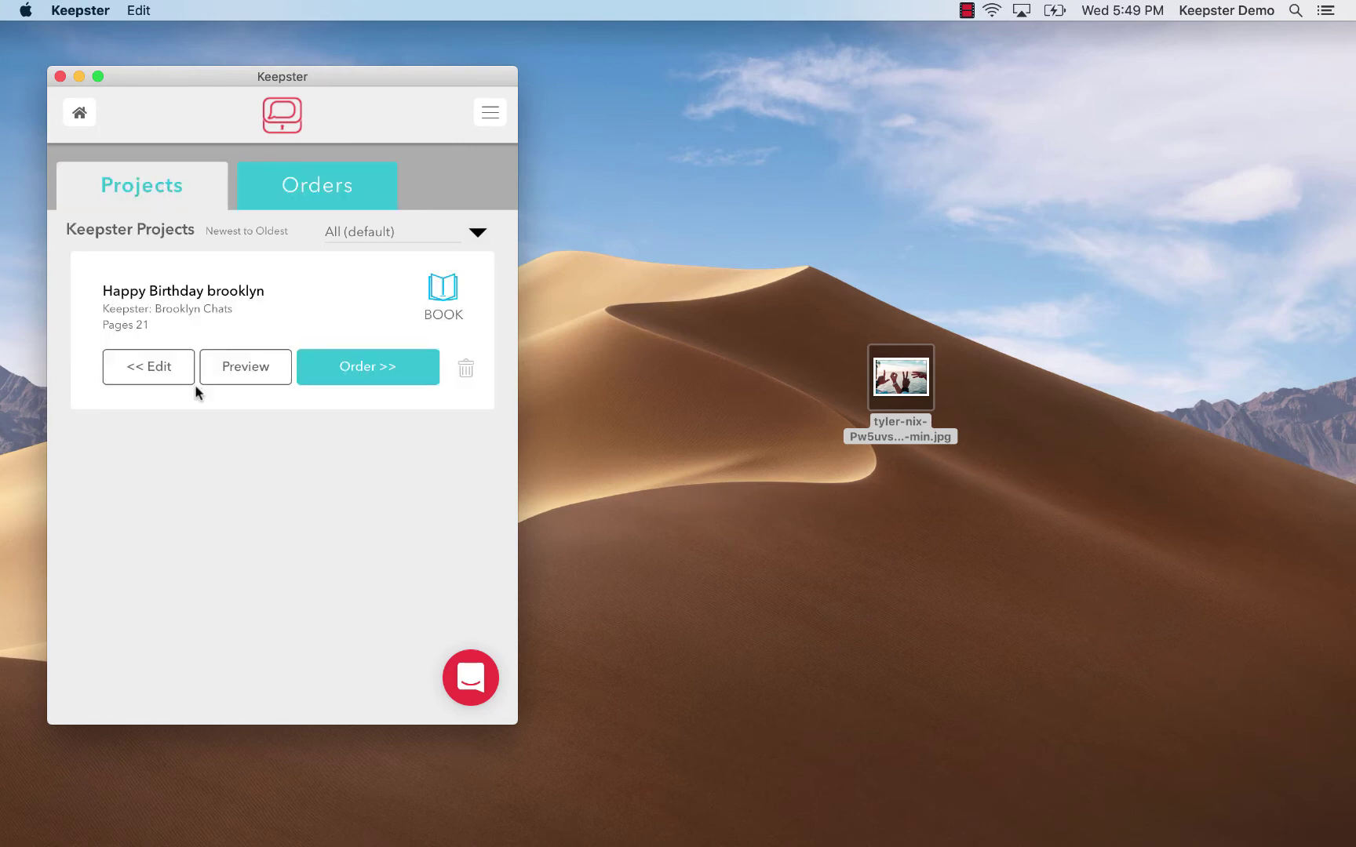
# Preview the saved Happy Birthday brooklyn project from its card
pyautogui.click(243, 376)
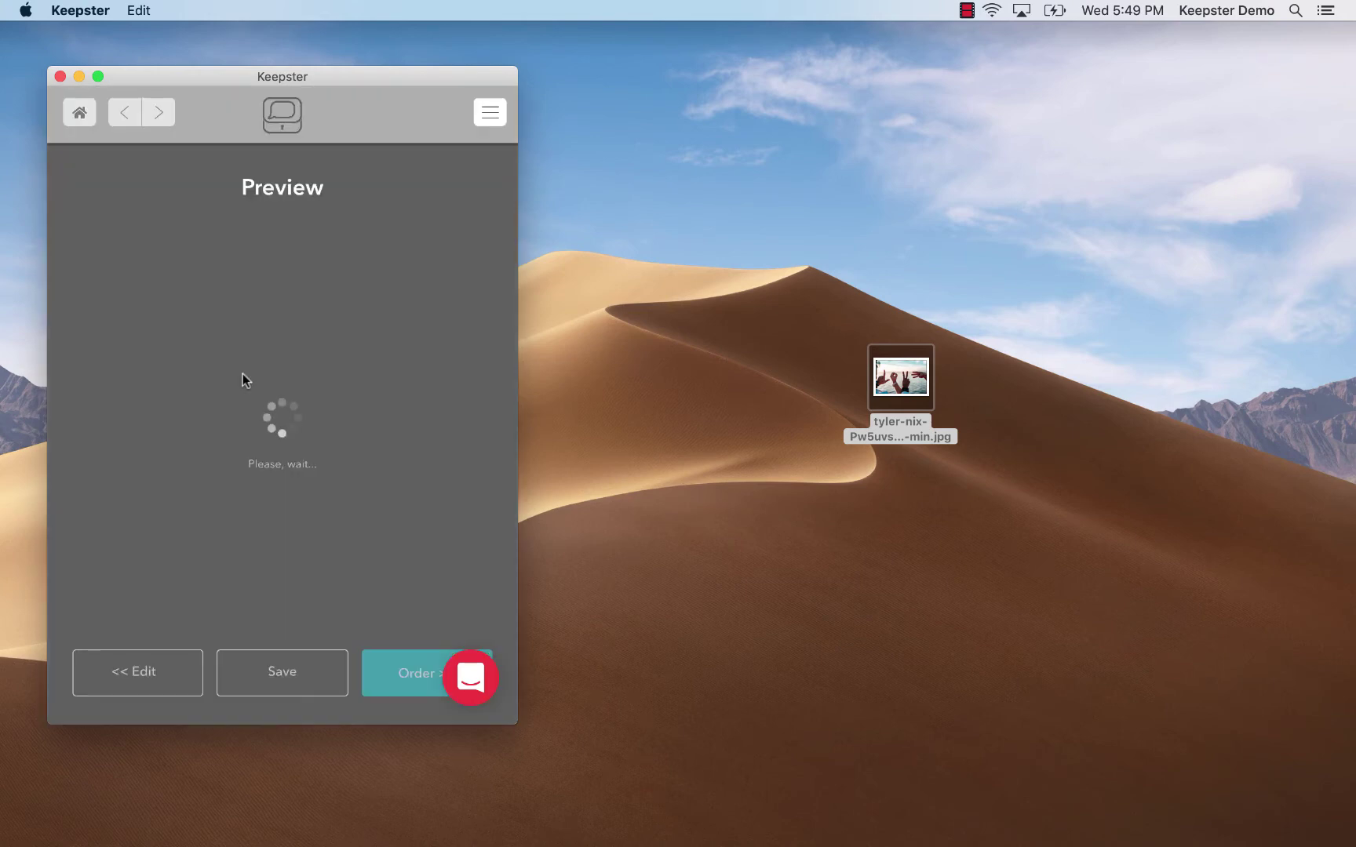